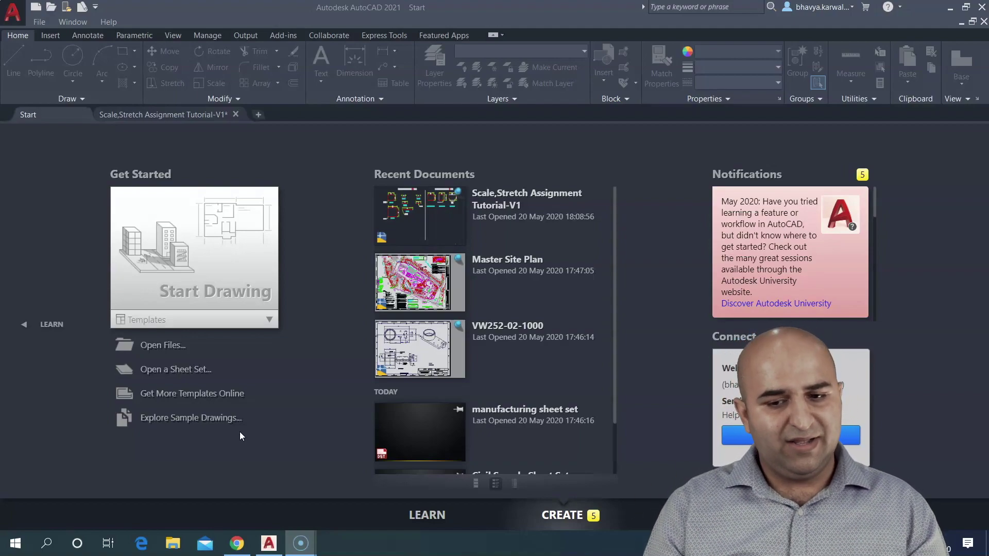
Make the AutoCAD 2021 window active, showing its Start page
click(310, 217)
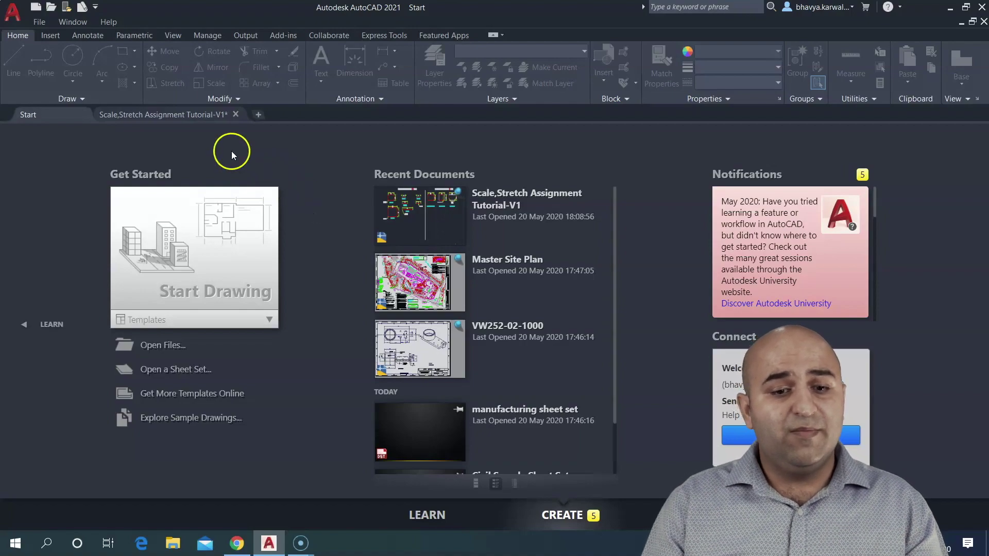
Switch to the Scale,Stretch Assignment Tutorial-V1 drawing and pan and zoom onto its scale examples
click(178, 115)
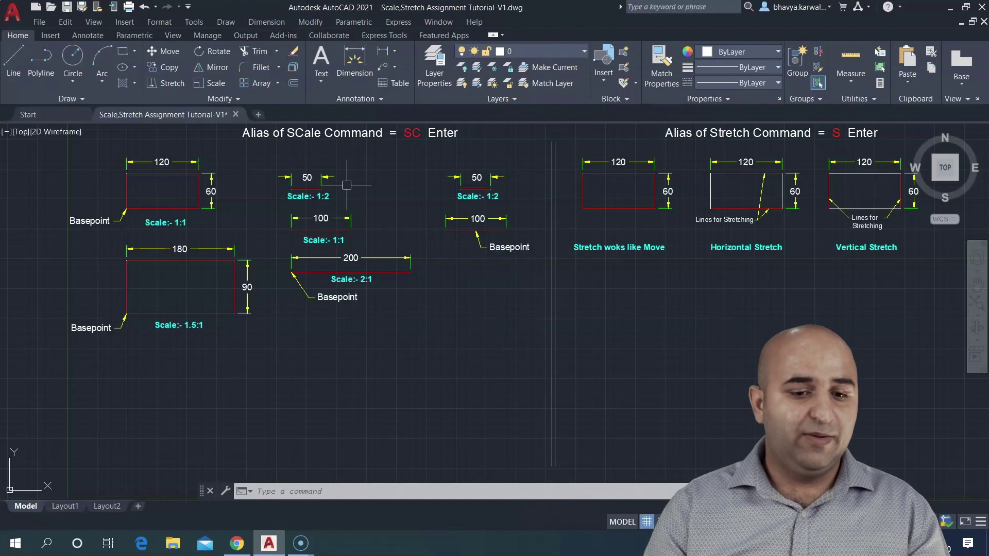
middle_drag(131, 194, 176, 221)
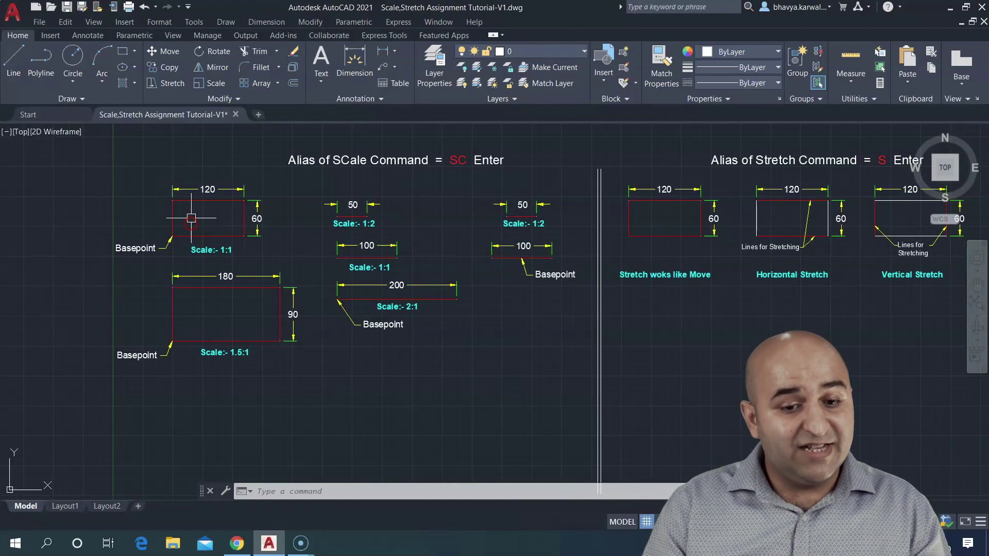
scroll(206, 219, up, 2)
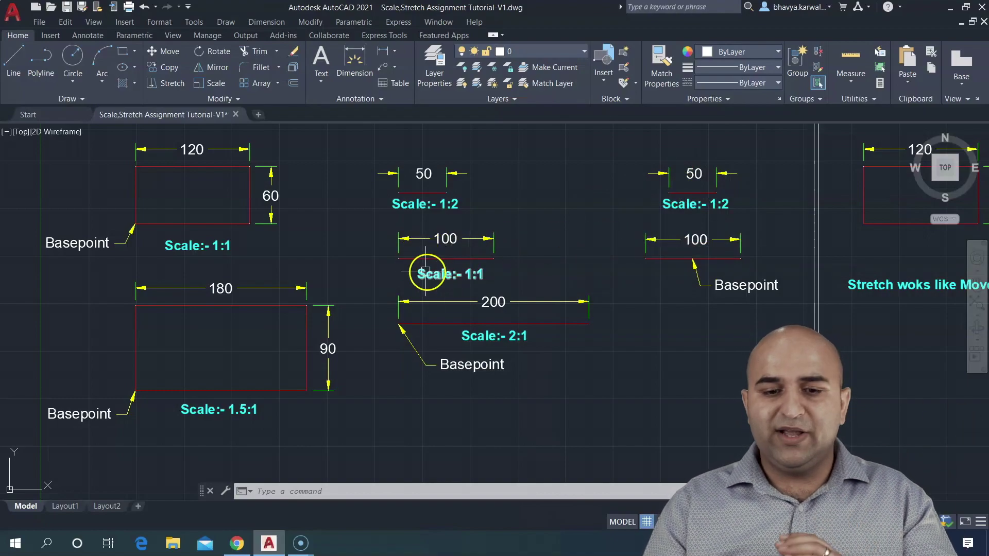
mouse_move(442, 364)
middle_down()
mouse_move(399, 155)
mouse_move(412, 127)
middle_up()
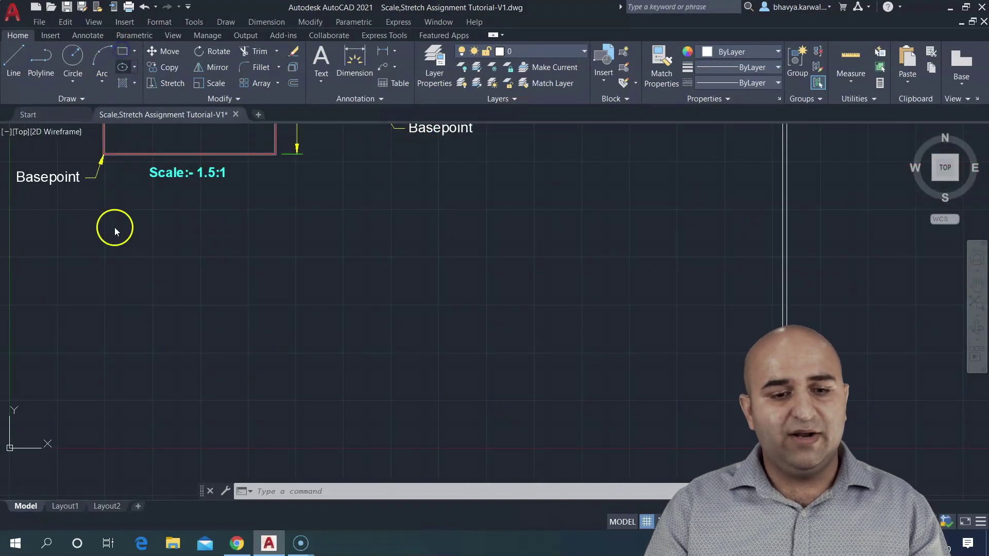
click(122, 51)
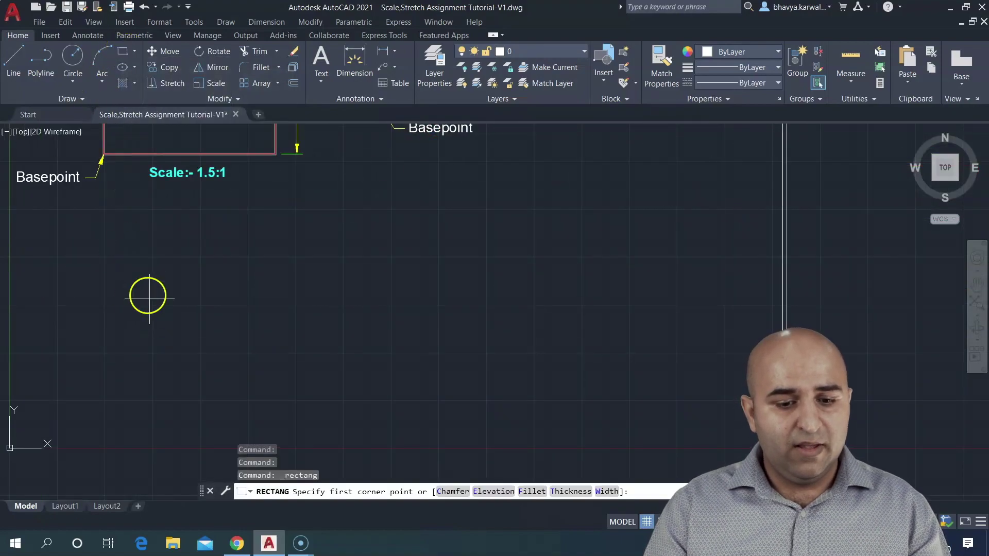
click(149, 363)
text(@100,50)
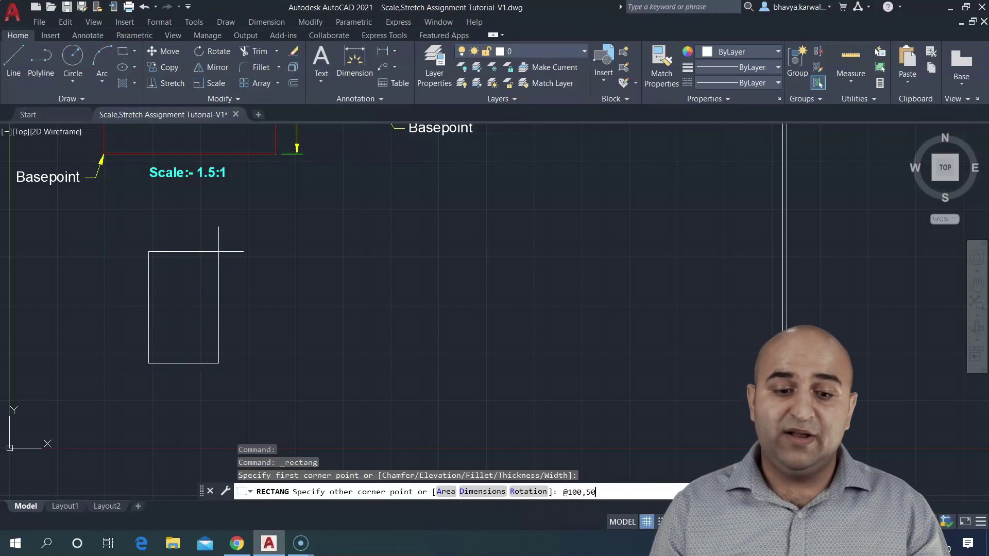
key(Return)
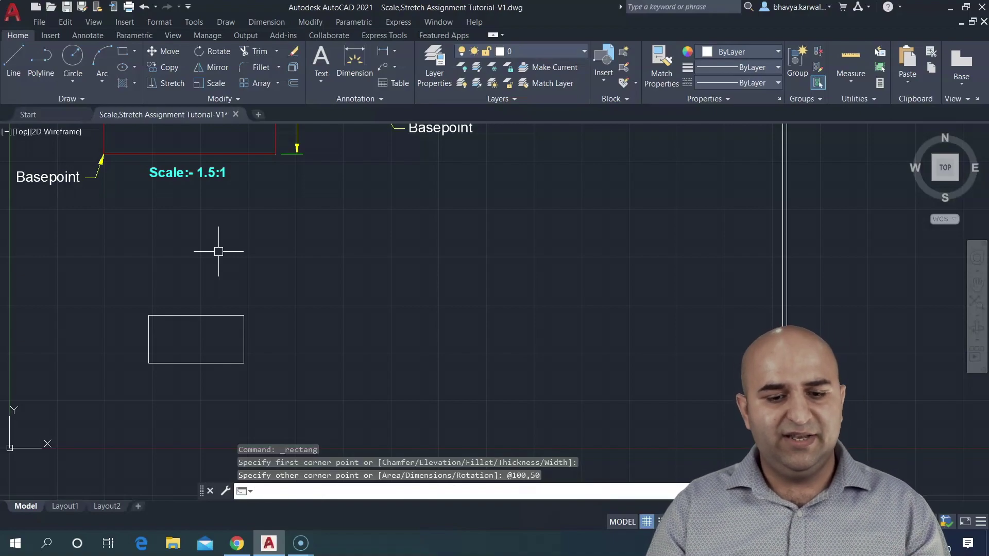
Add a 100 linear dimension above the rectangle and a 50 dimension on its right edge
click(395, 52)
click(405, 73)
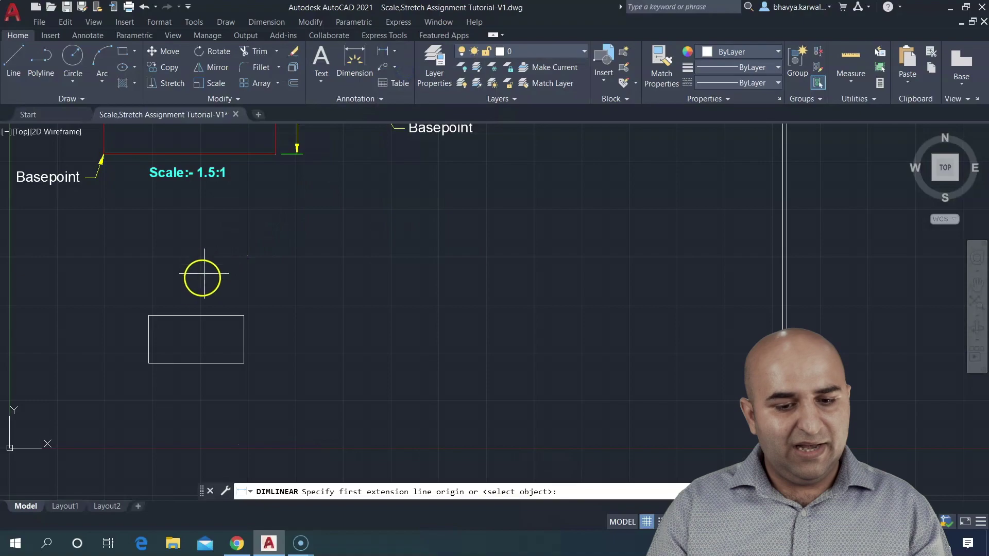
click(196, 316)
click(217, 297)
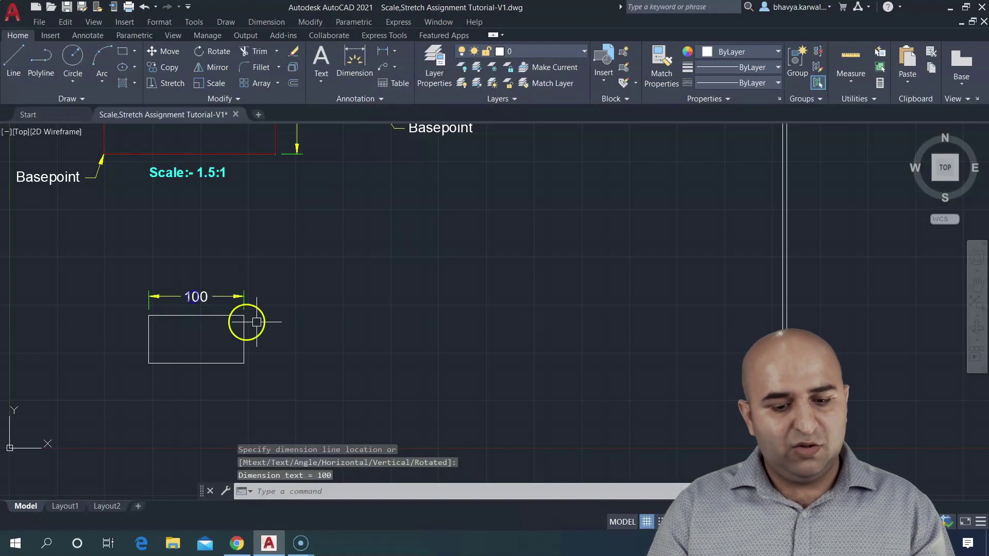
right_click(288, 273)
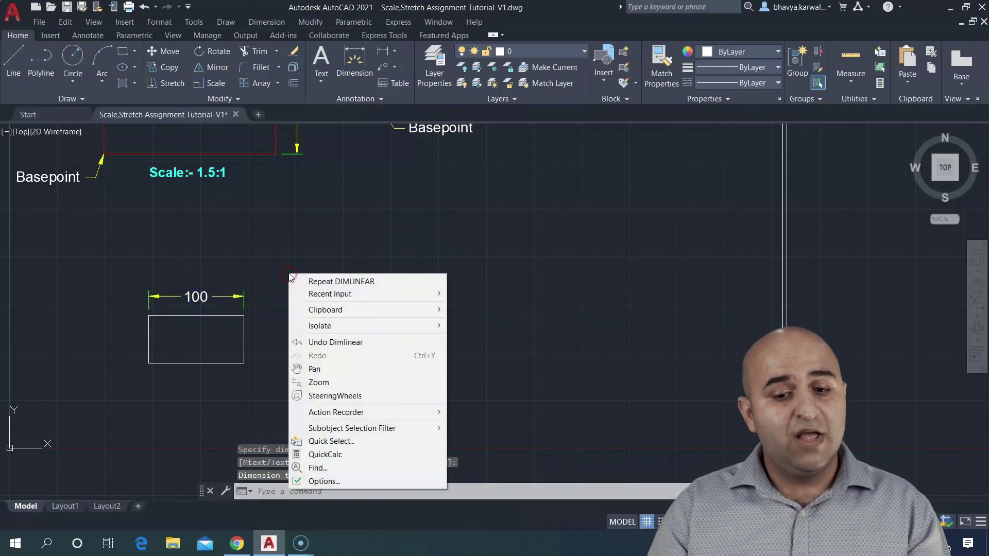
click(297, 280)
click(257, 337)
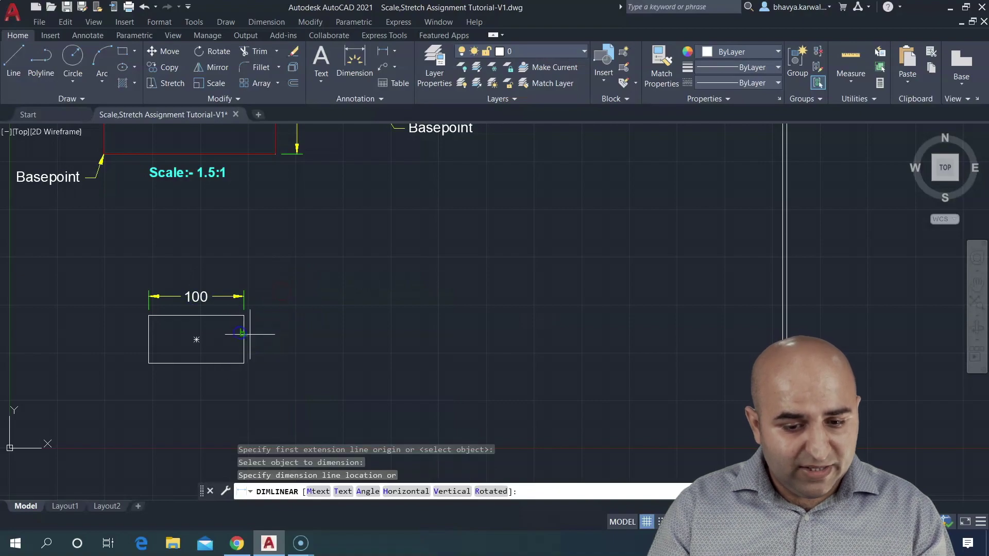
click(263, 330)
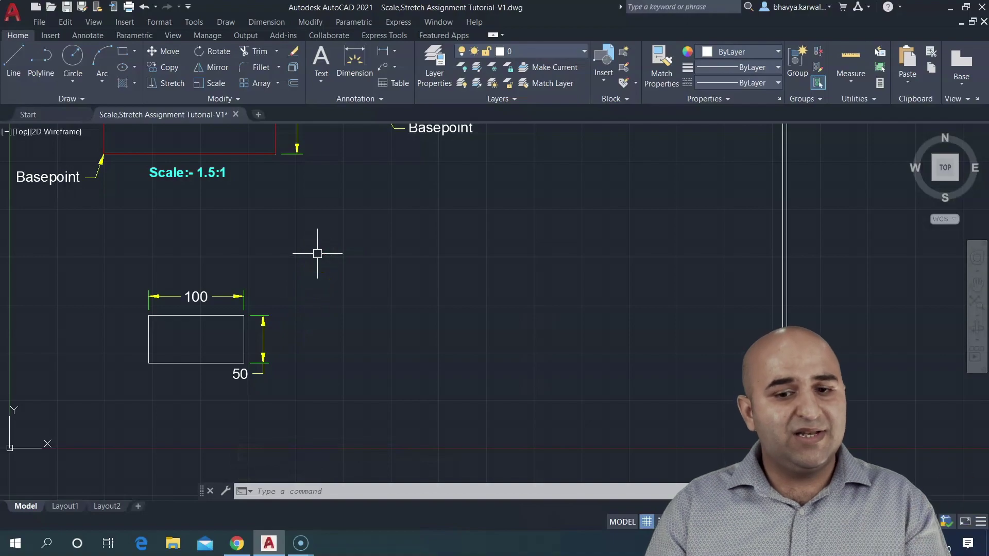
click(331, 489)
text(sc)
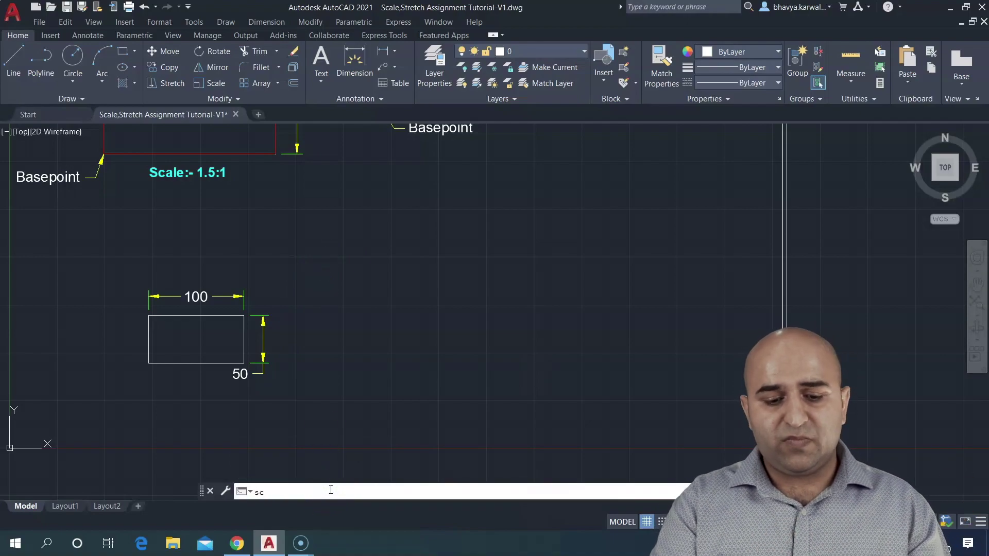
Scale the rectangle and its dimensions by 2 from the lower-left corner, then undo it
key(Return)
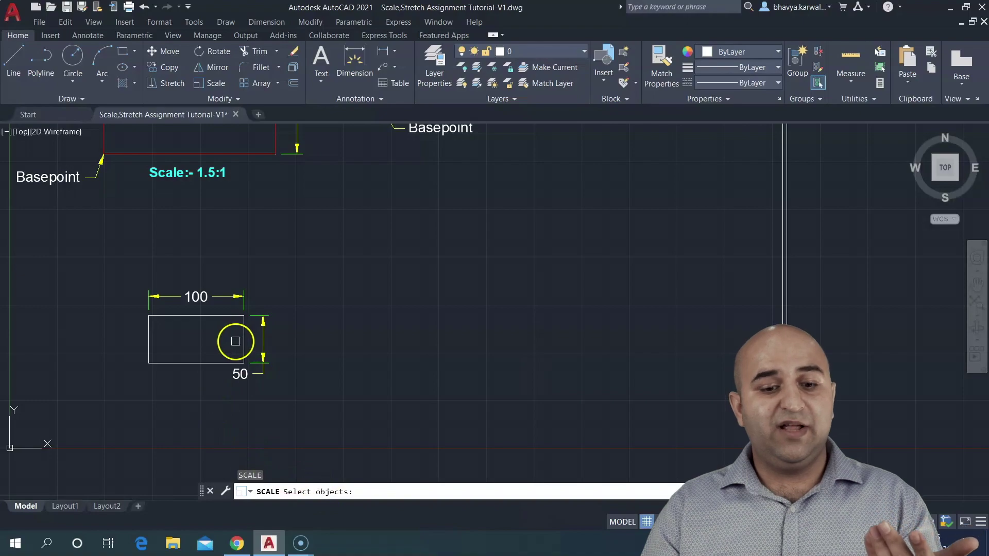
click(293, 399)
click(96, 263)
key(Return)
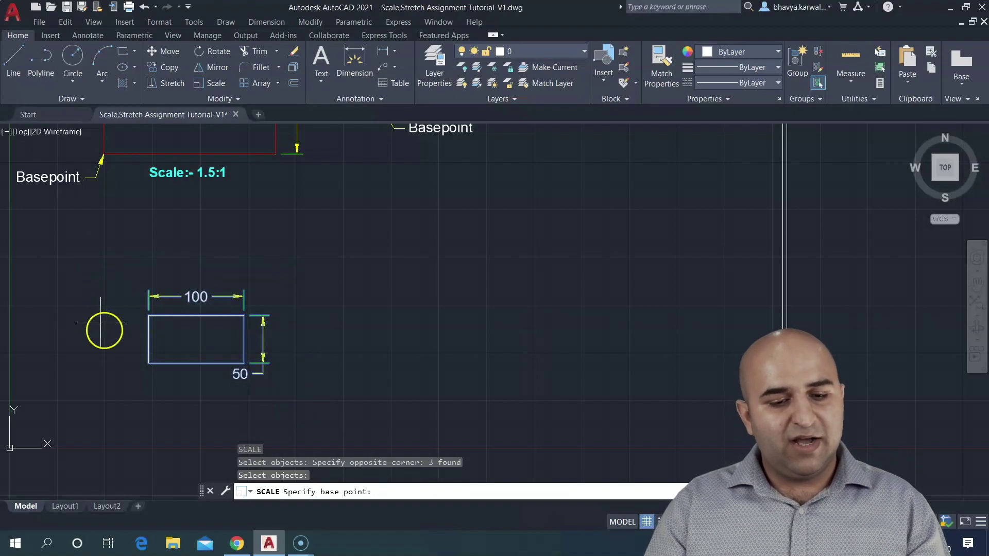
click(149, 363)
text(2)
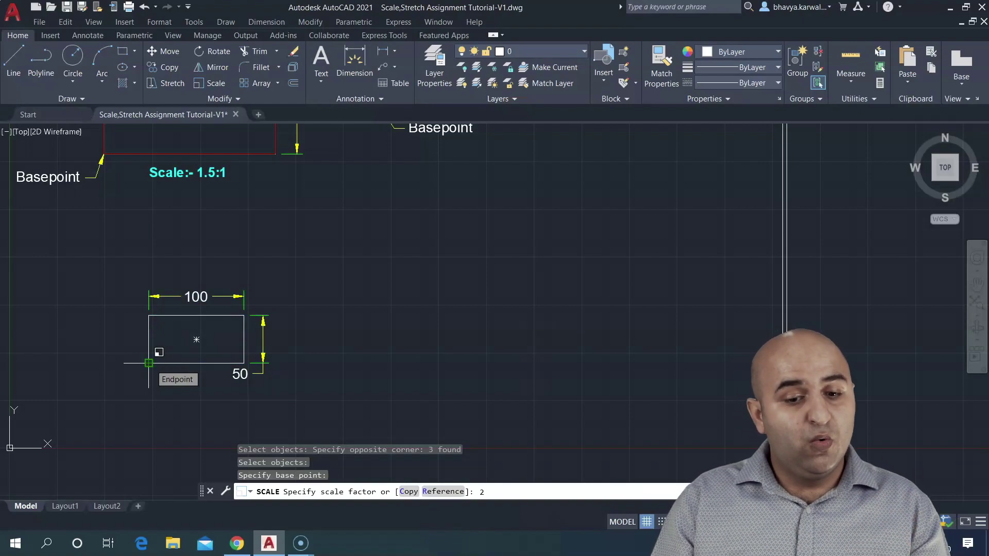
key(Return)
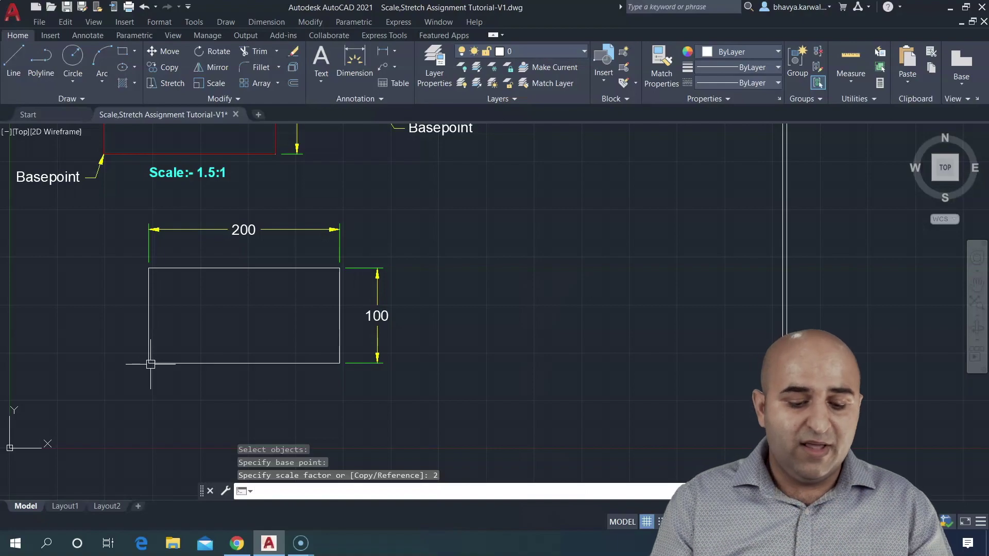
key(ctrl+z)
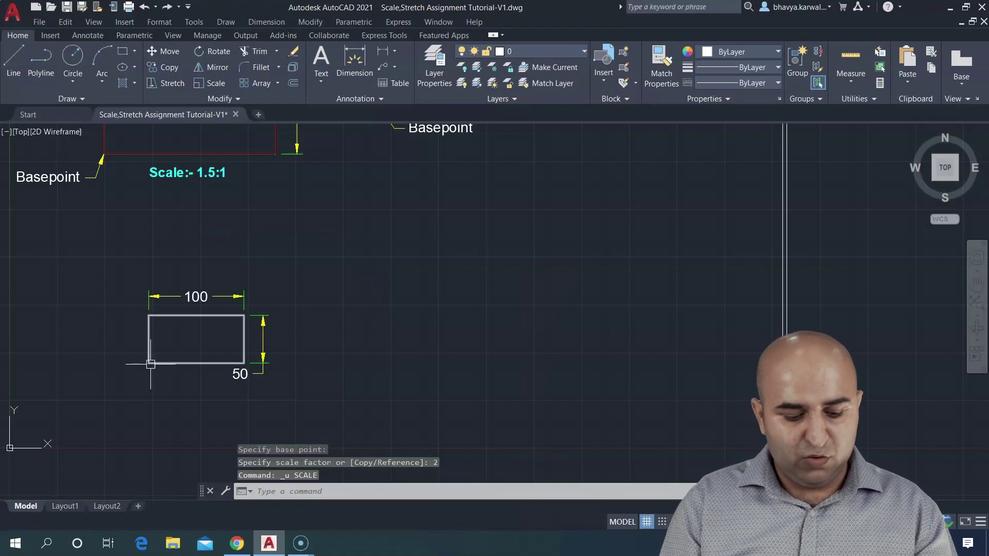
text(sc)
Rescale the rectangle and dimensions by 2 about the rectangle's centre, giving 200 by 100
key(Return)
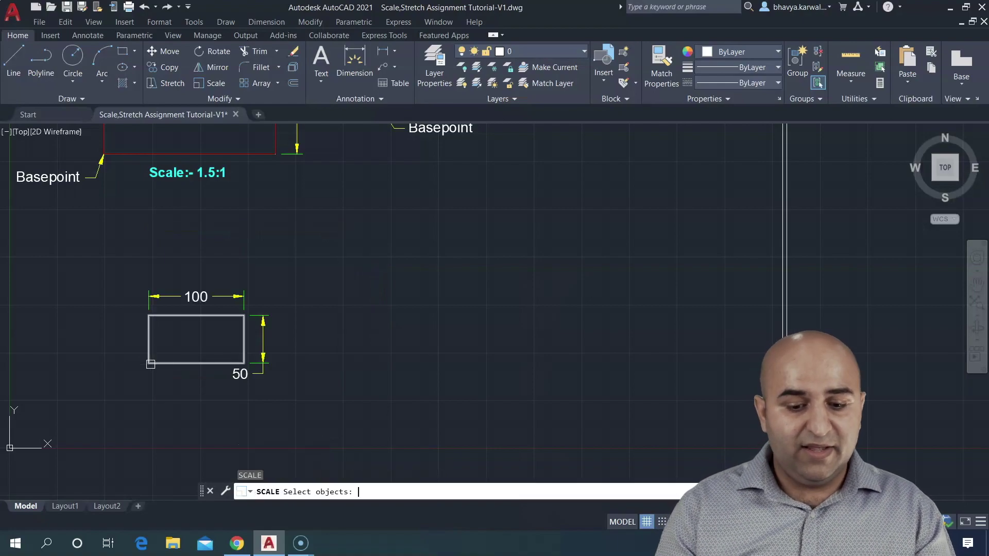
click(297, 409)
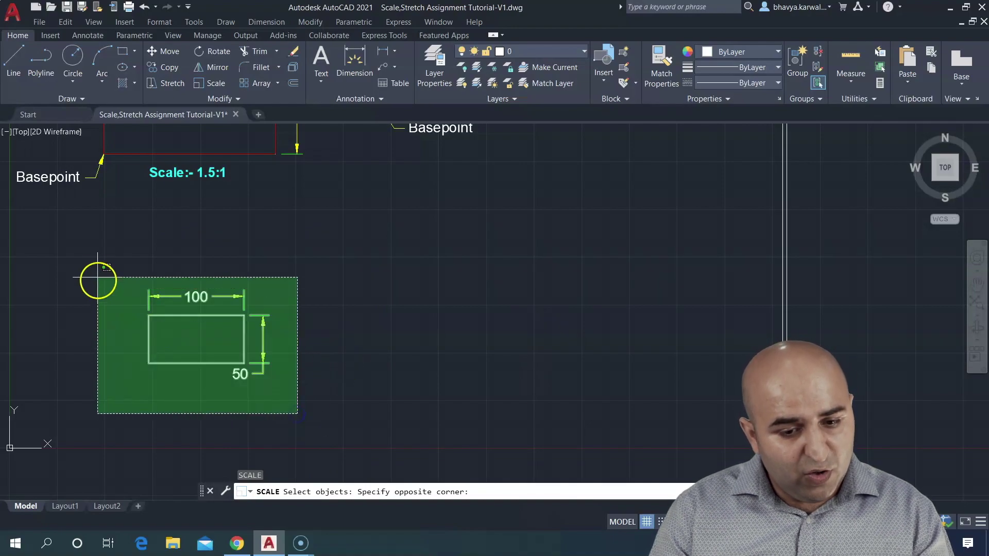
click(97, 277)
key(Return)
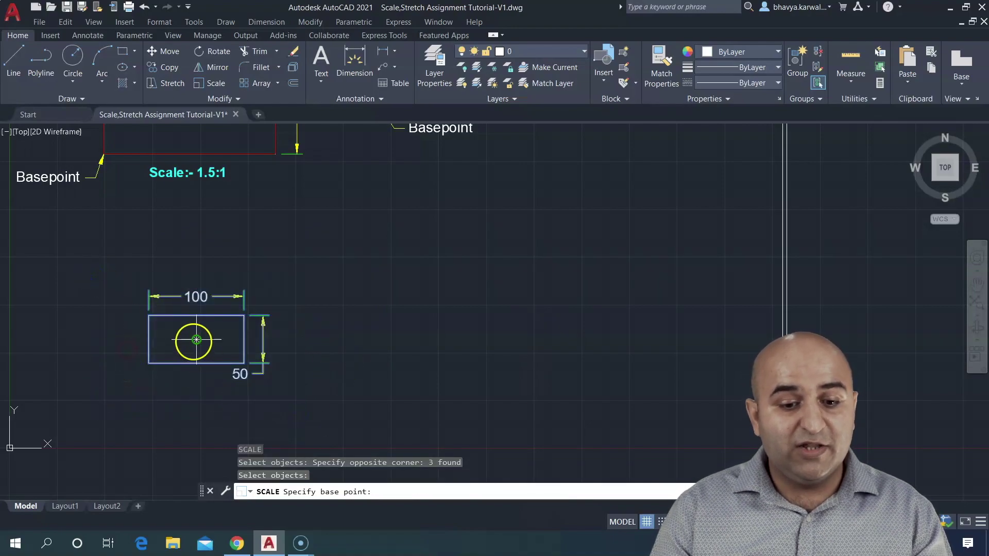
click(196, 339)
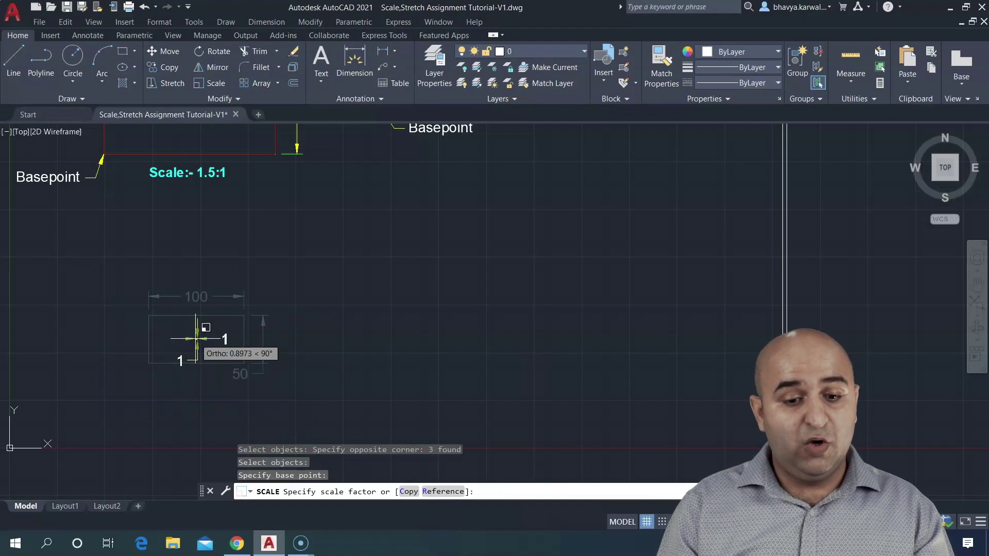
text(2)
key(Return)
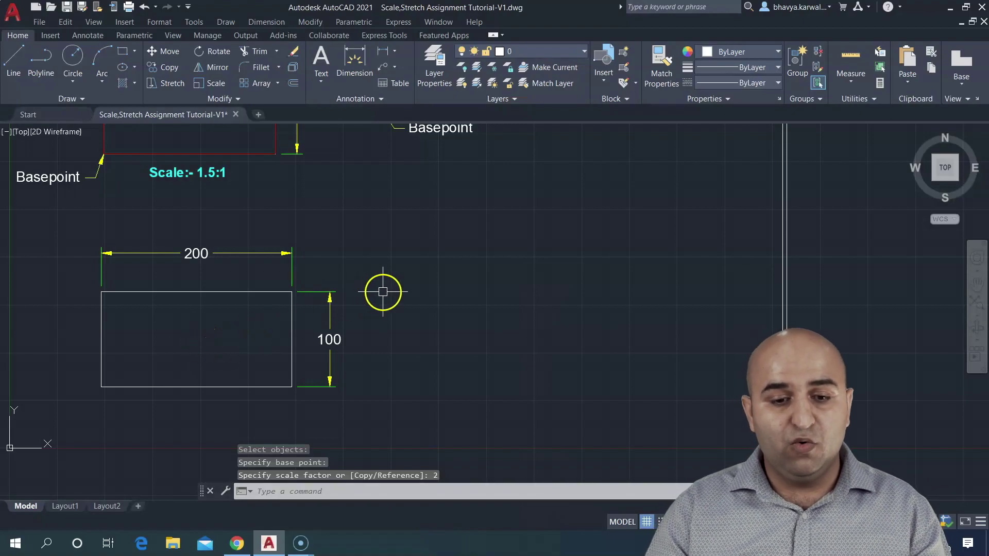
middle_drag(381, 288, 207, 300)
Draw a 150-long horizontal line right of the rectangle and dimension it 150 above
click(14, 61)
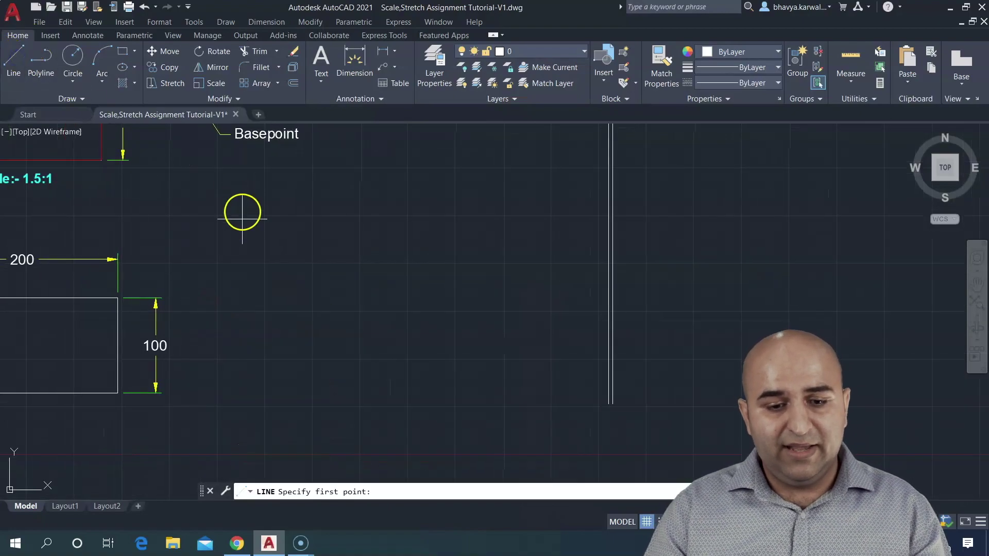
click(248, 251)
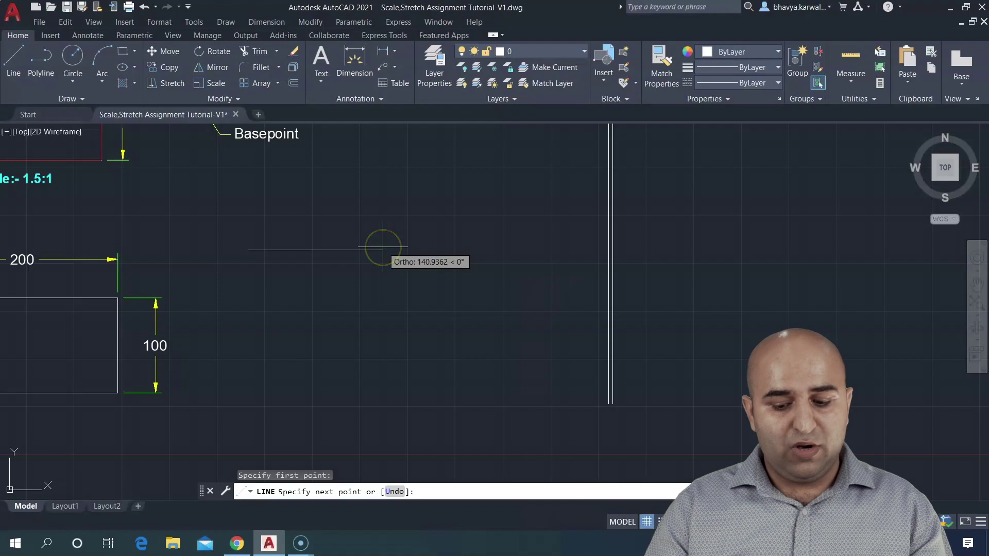
text(150)
key(Return)
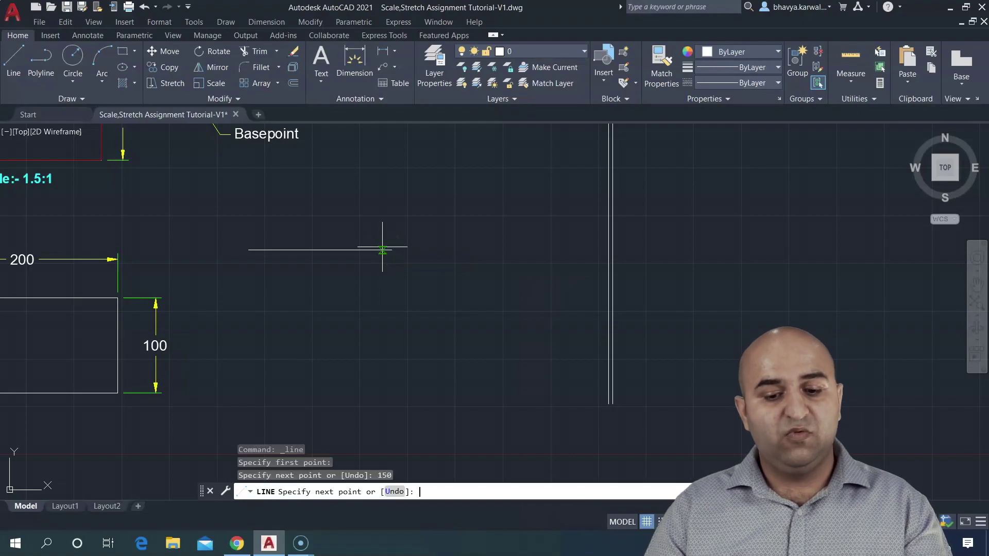
key(Escape)
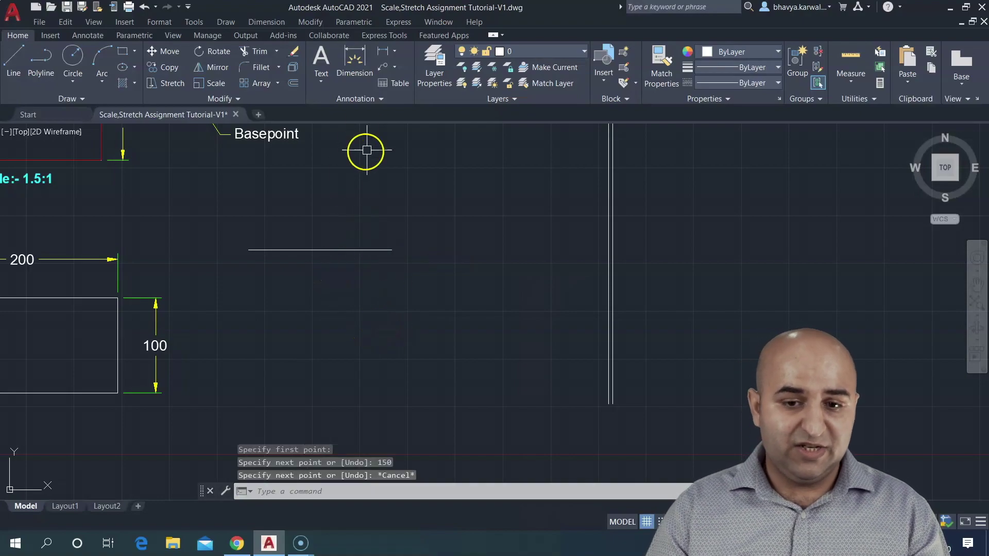
click(382, 51)
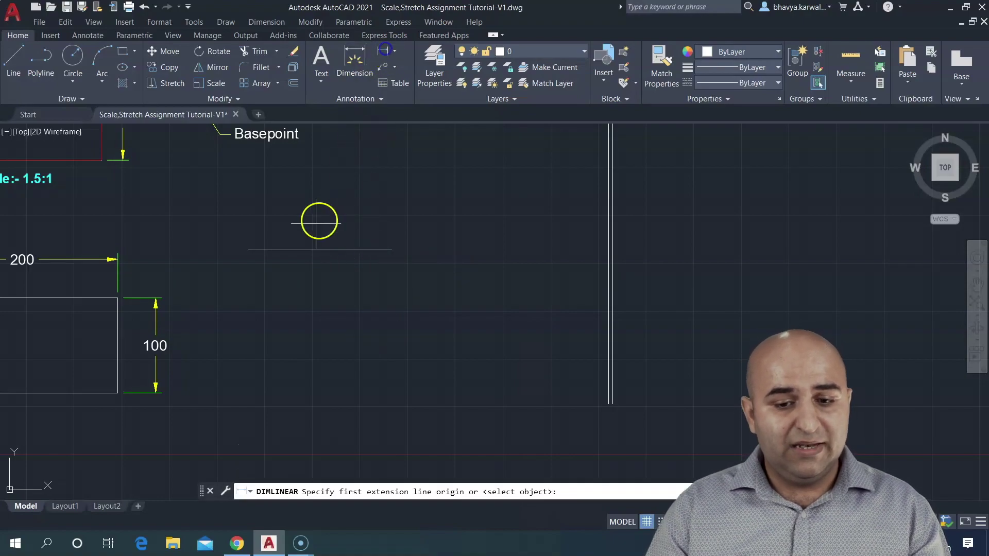
click(318, 250)
click(312, 229)
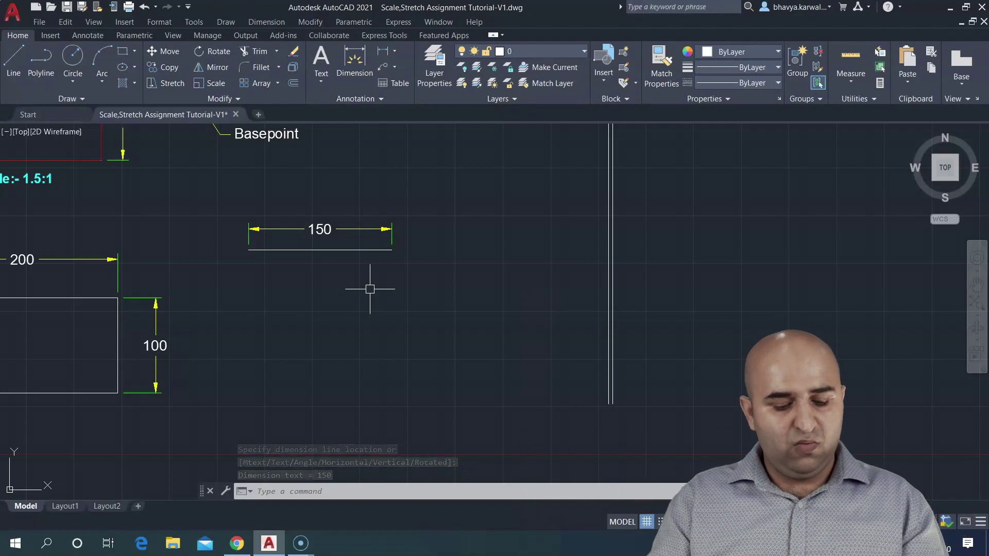
Scale the 150 line and its dimension by 200/150 from the line's left endpoint
text(sc)
key(Return)
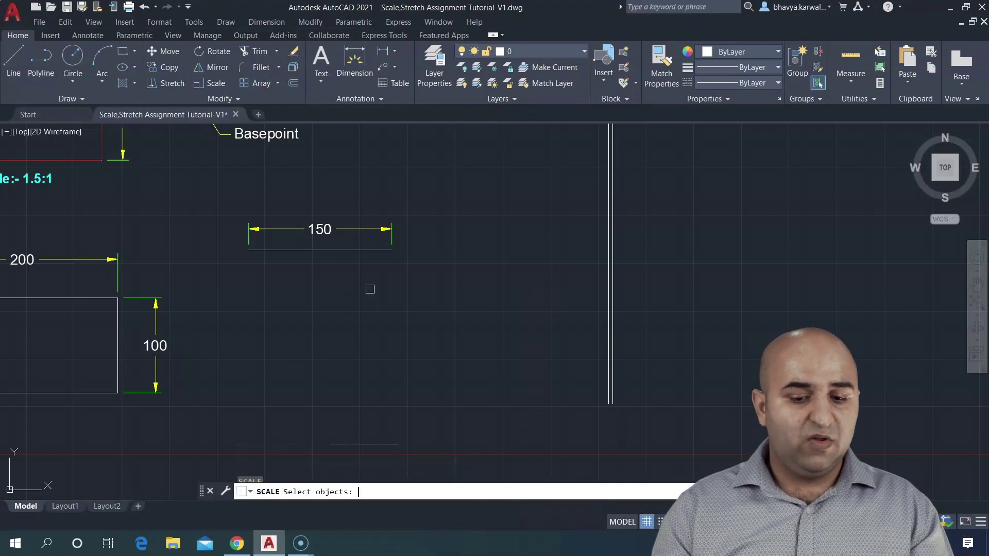
click(248, 190)
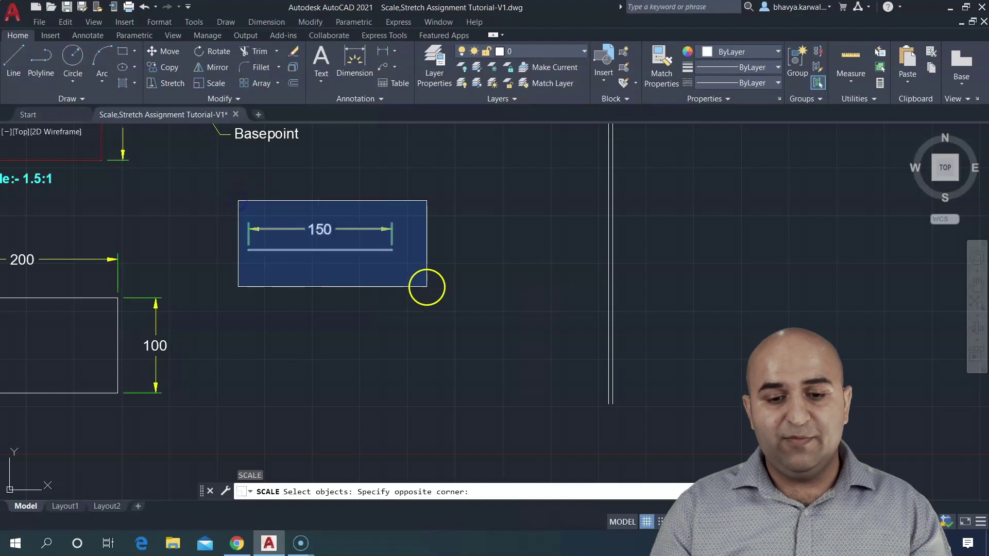
click(426, 285)
key(Return)
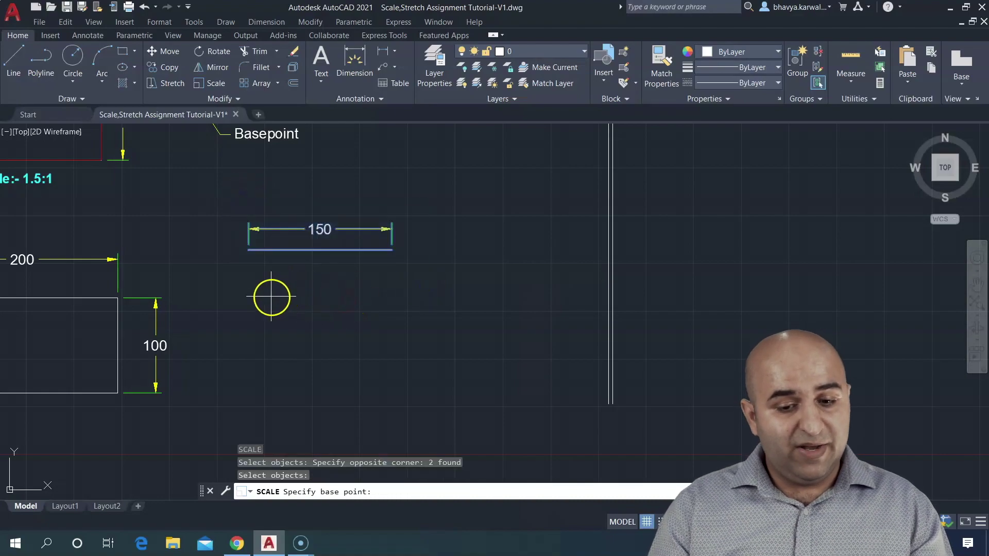
click(248, 250)
text(200/150)
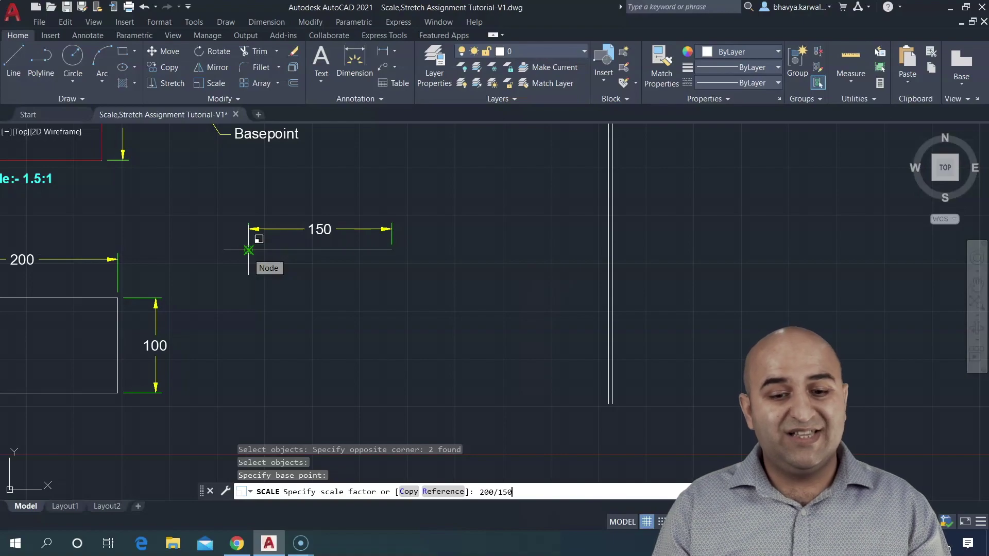
key(Return)
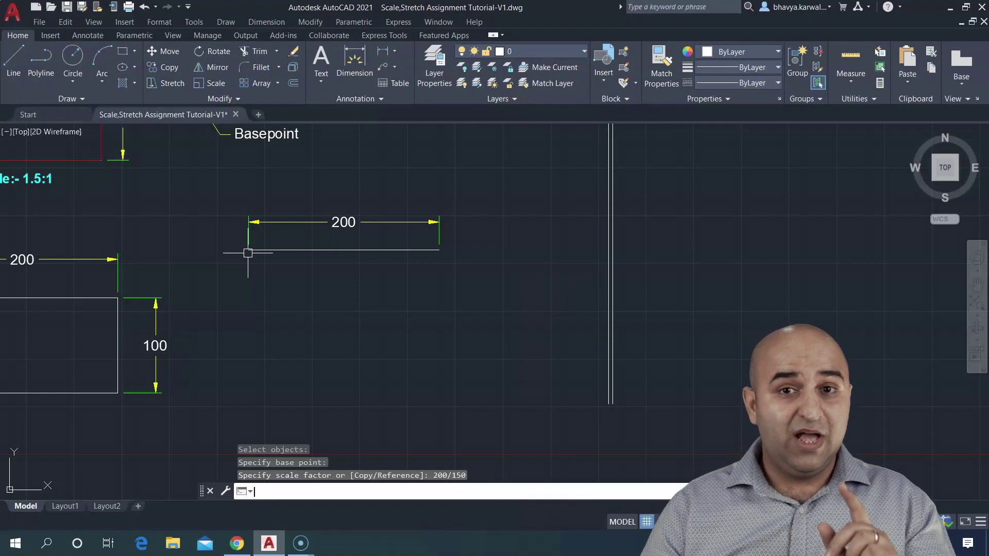
Scale the 200 line and its dimension by 0.5 about the line's midpoint
text(s)
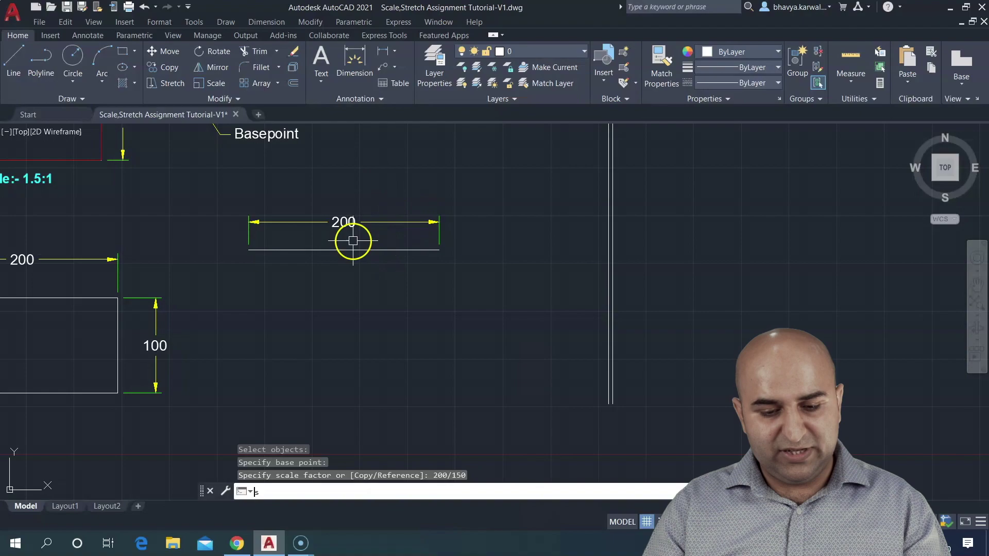
text(c)
key(Return)
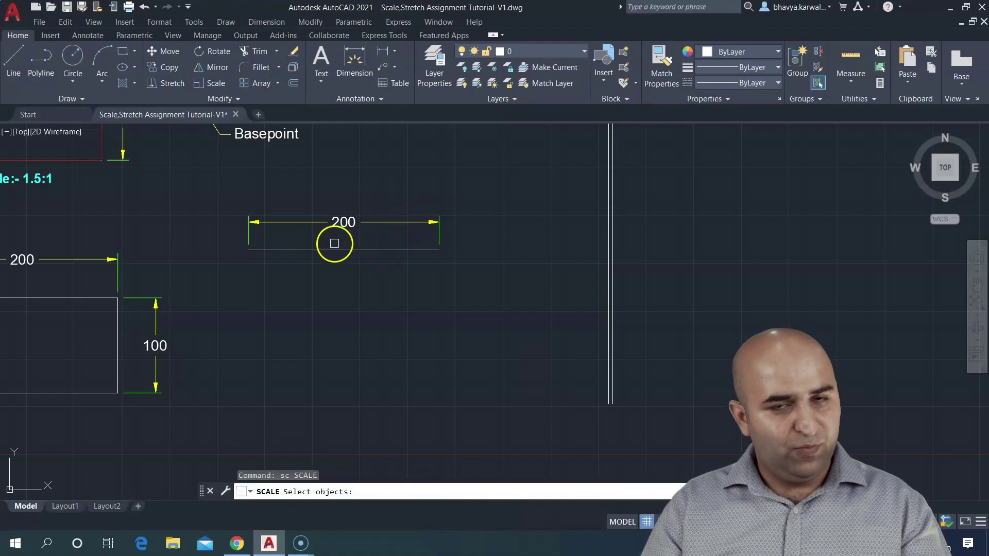
key(Escape)
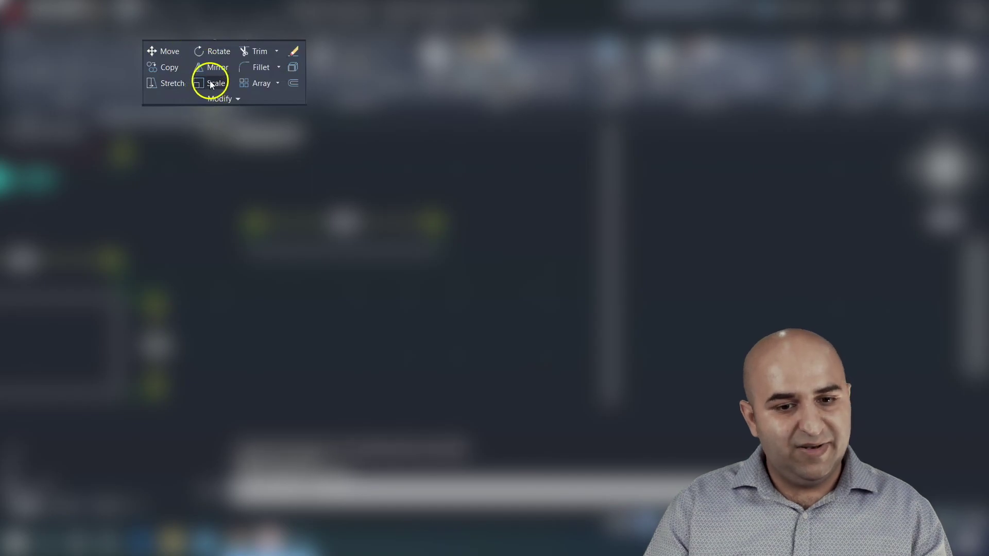
click(211, 86)
click(250, 210)
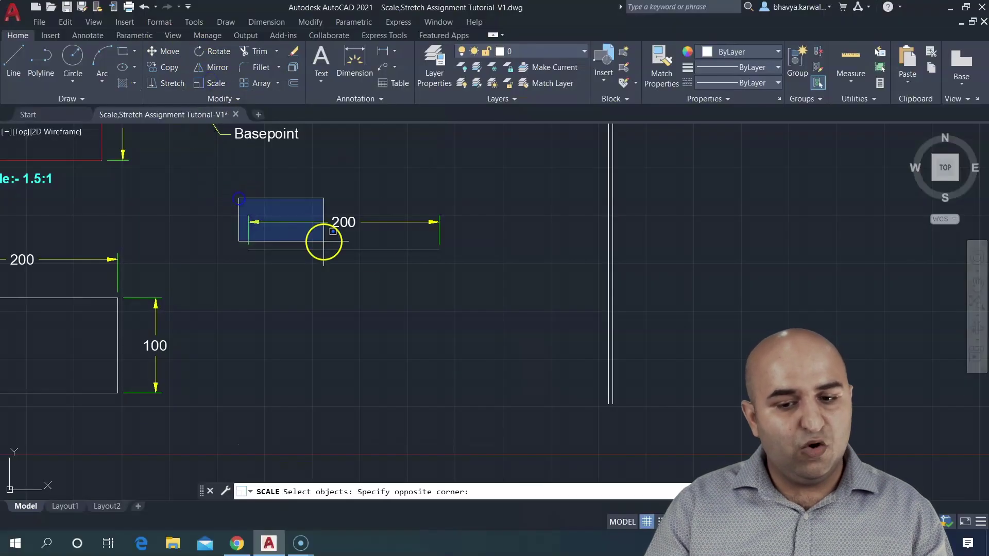
click(474, 283)
key(Return)
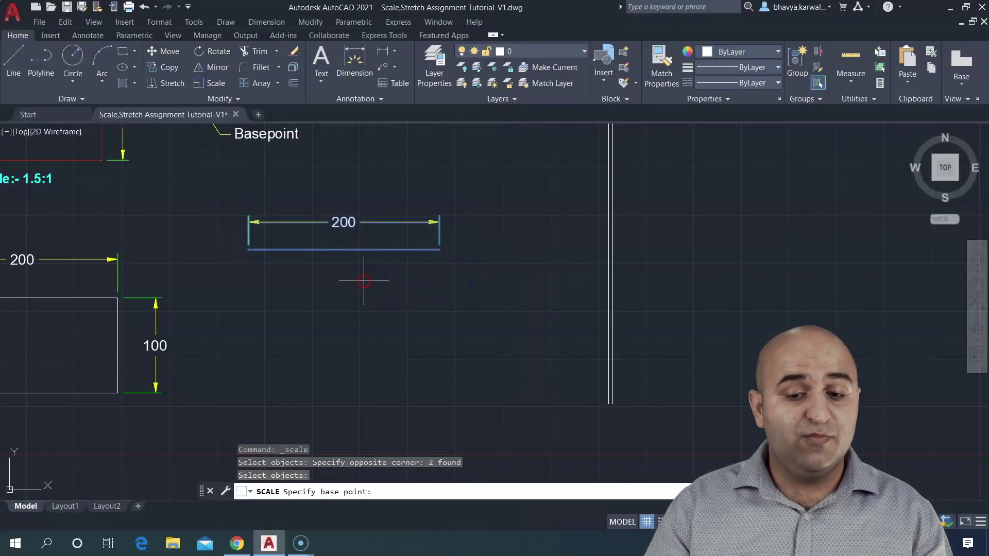
click(342, 251)
text(.5)
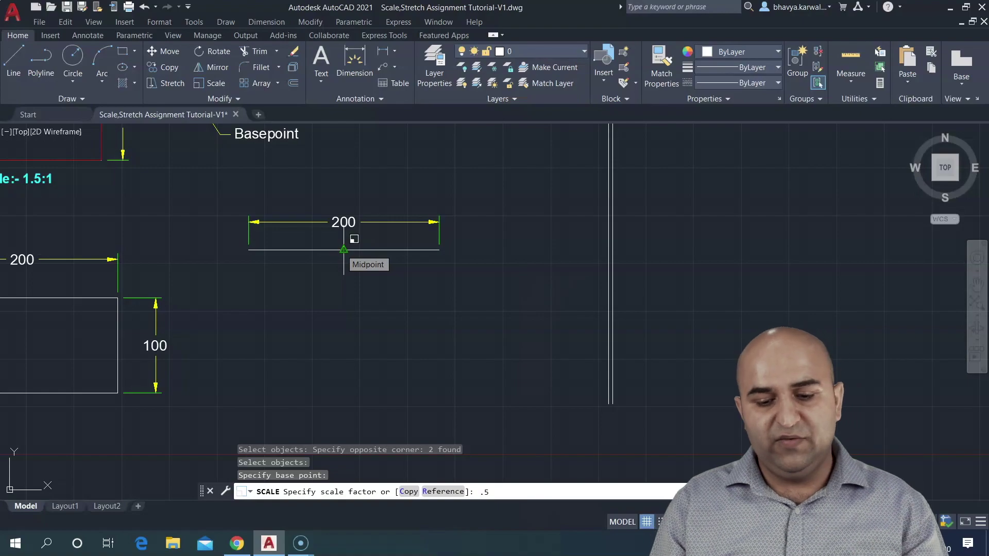
key(Return)
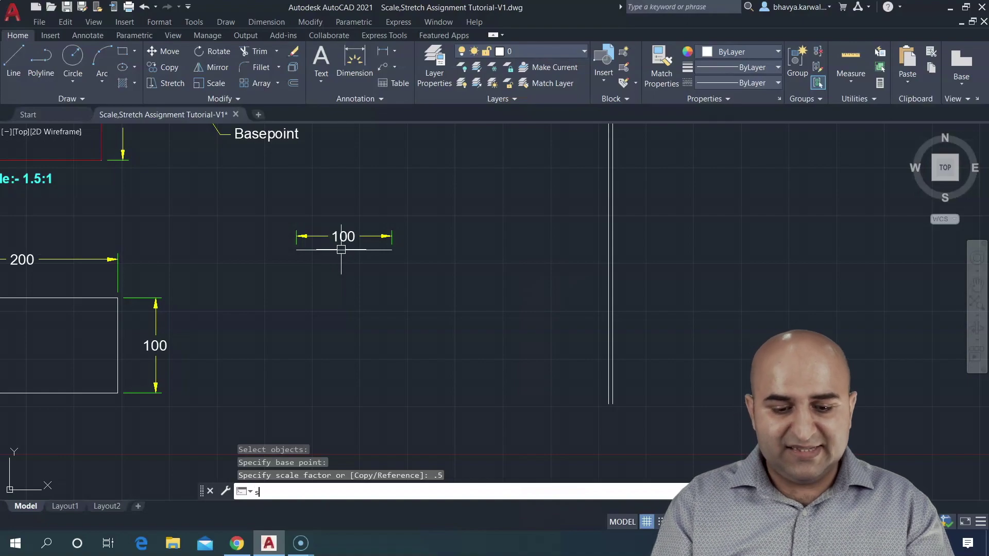
Scale a copy of the 100 line and dimension by 2 from its left endpoint
key(Return)
key(Escape)
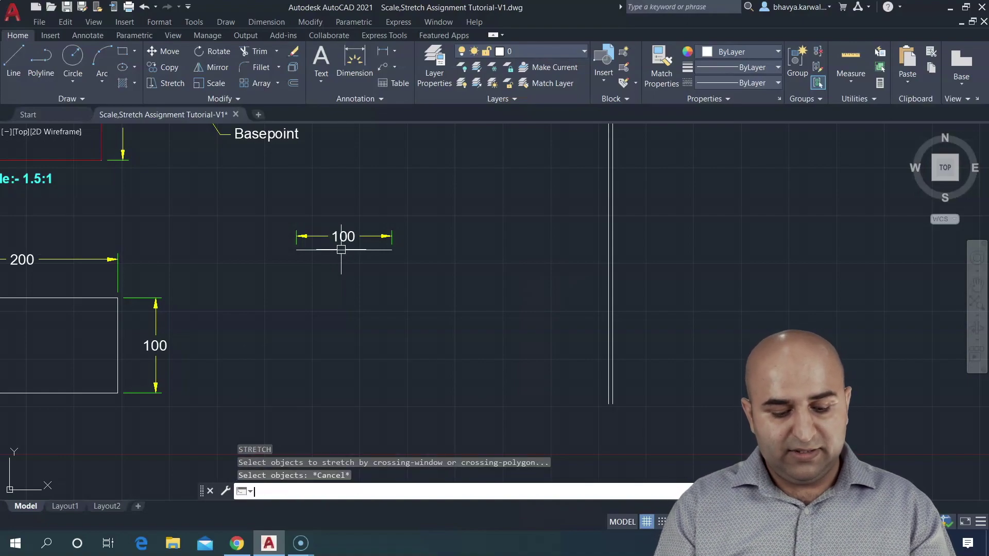
text(c)
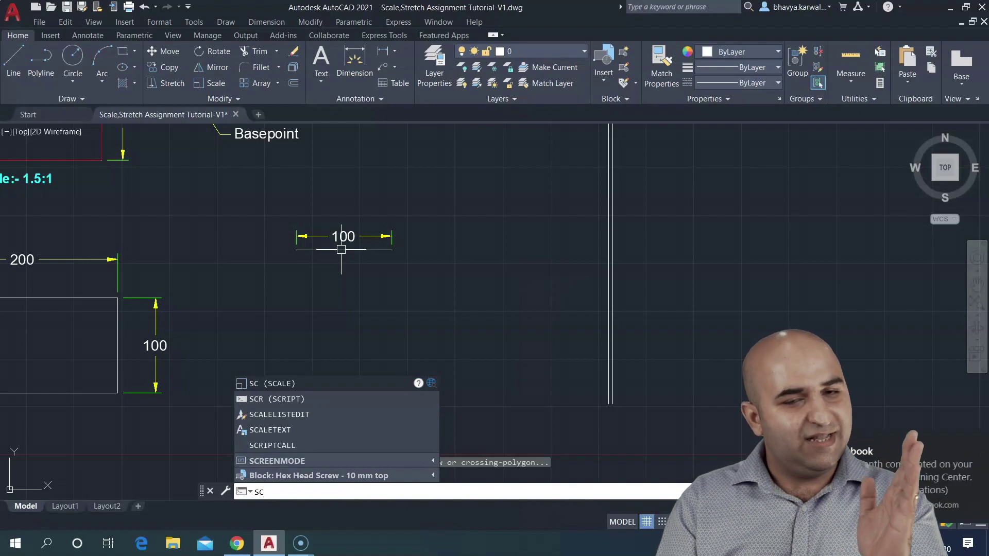
key(Return)
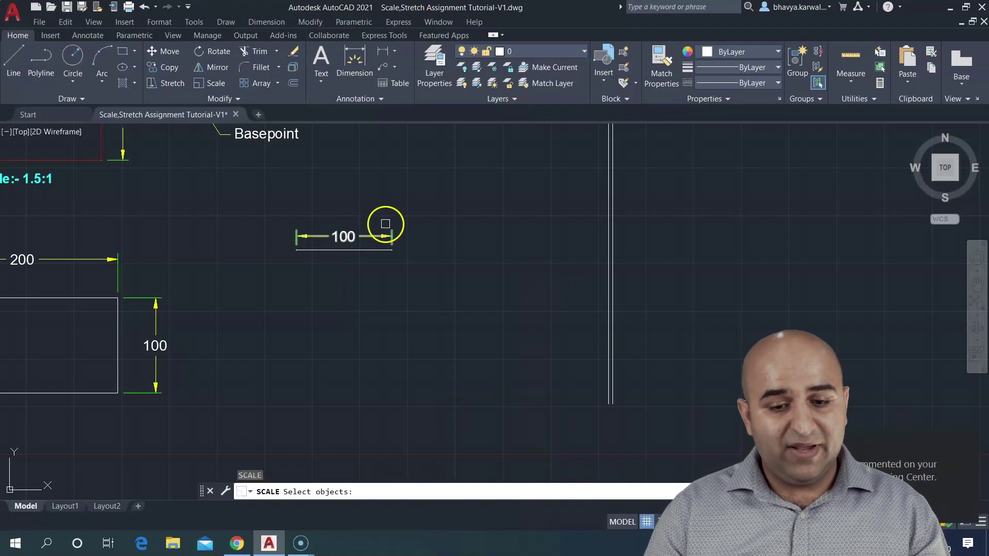
click(407, 265)
click(266, 220)
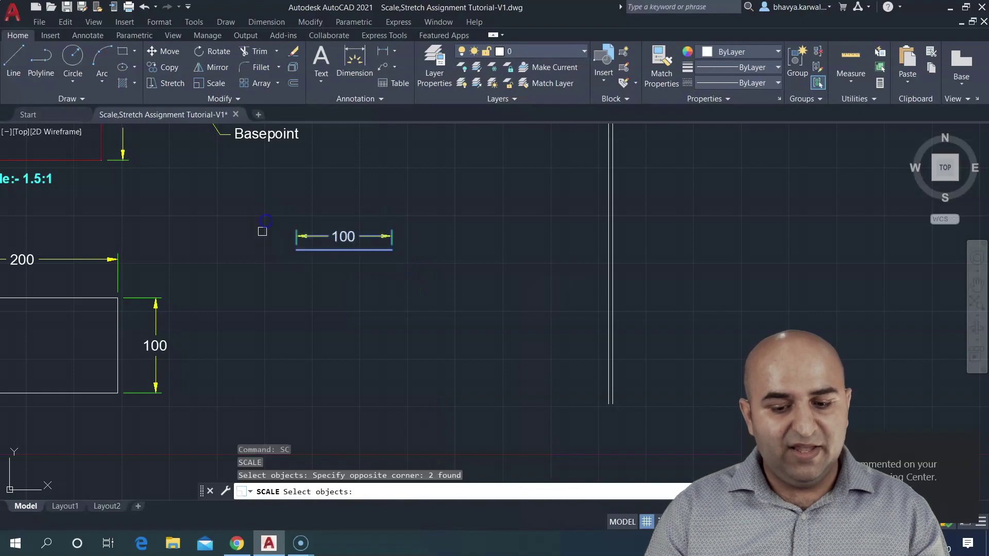
key(Return)
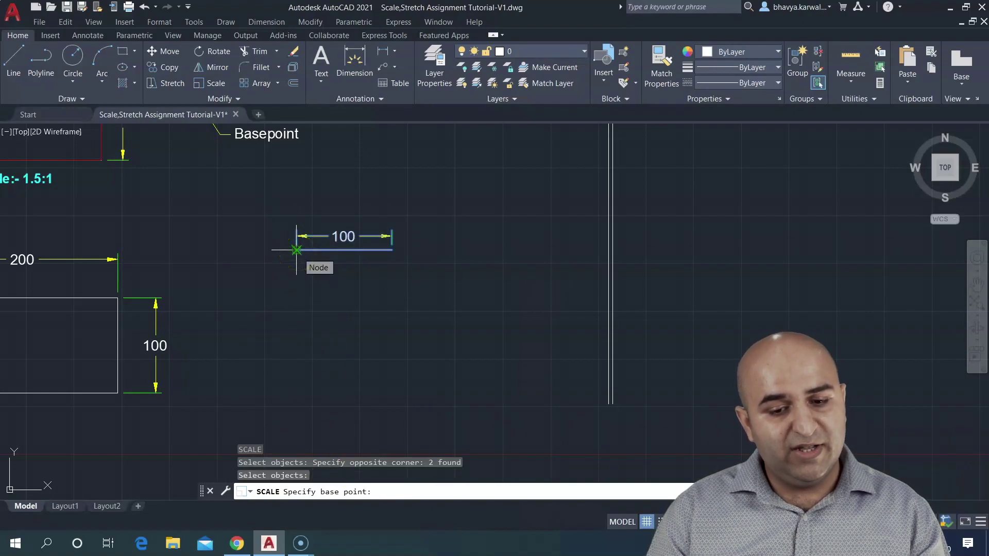
click(296, 250)
text(c)
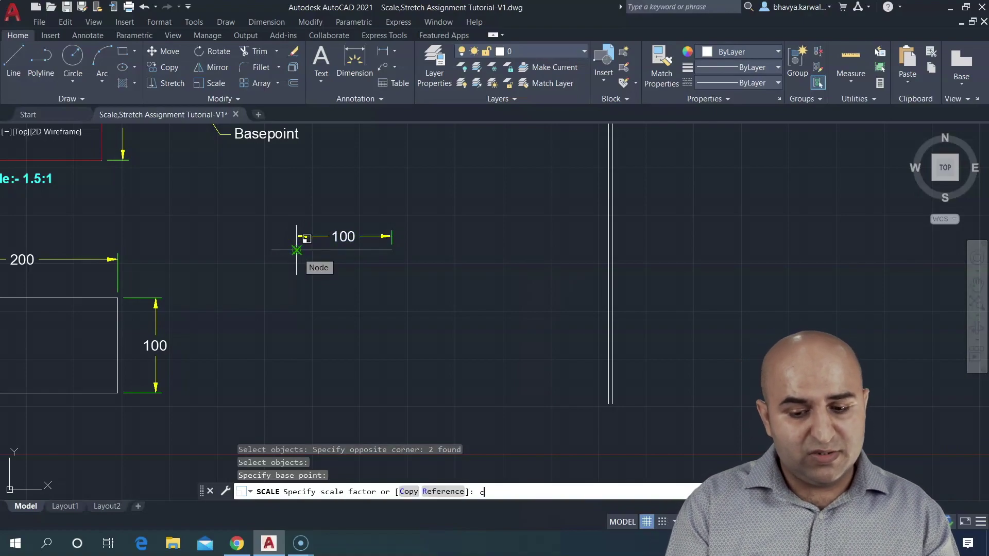
key(Return)
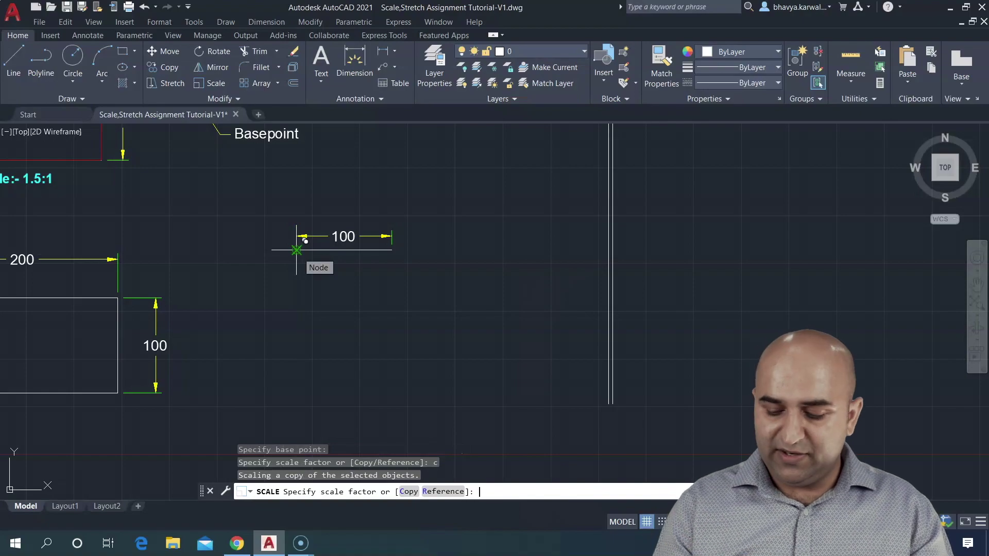
text(2)
key(Return)
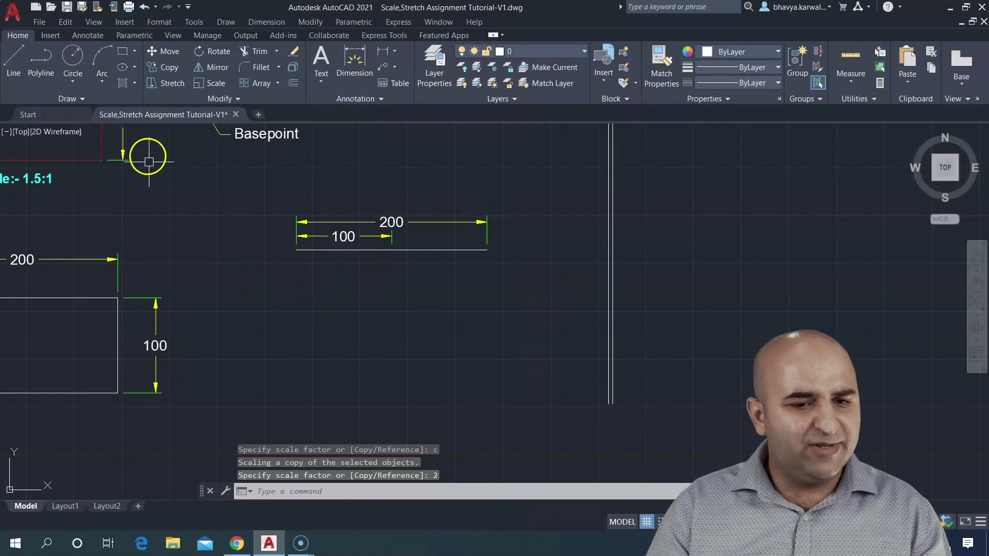
Draw a small square with the Rectangle tool beside the lines
click(123, 51)
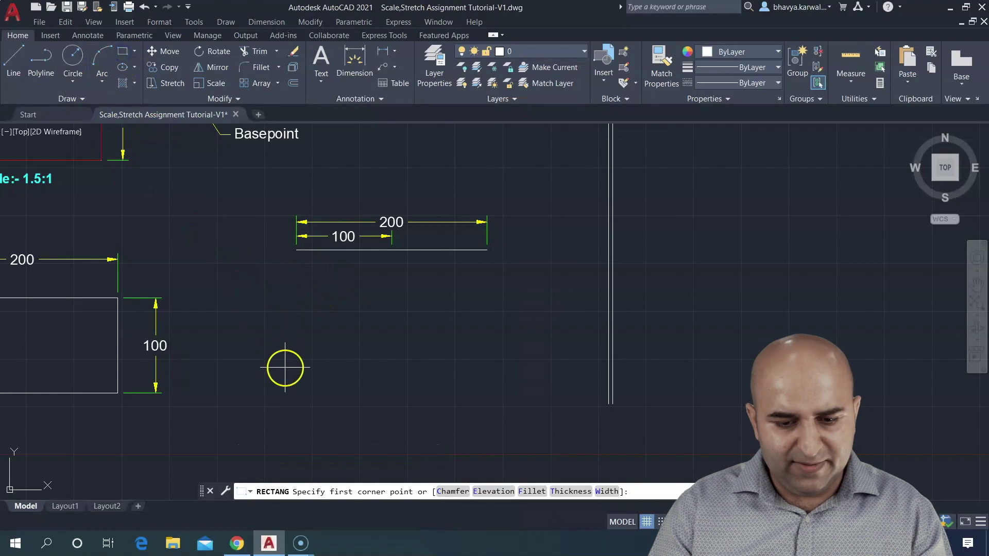
click(288, 372)
click(362, 310)
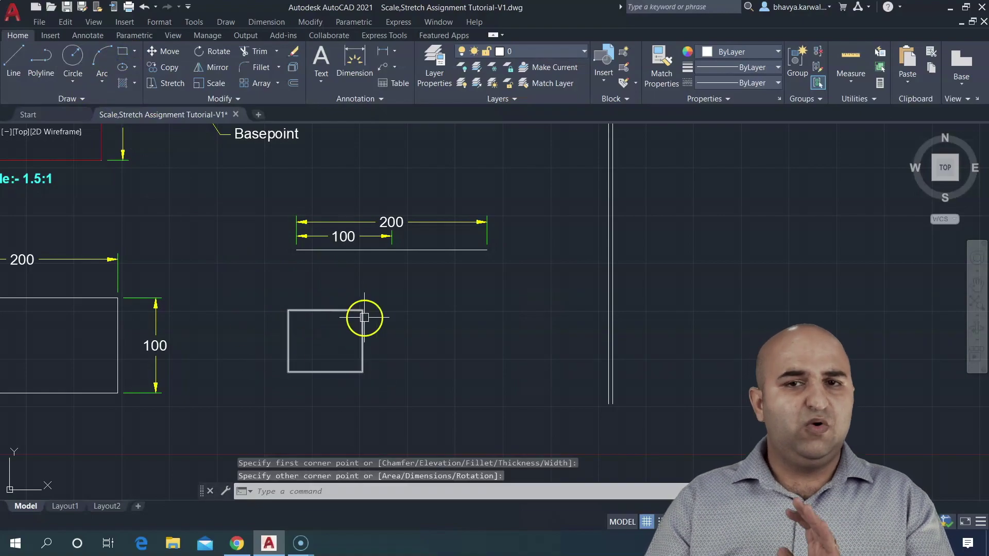
Scale a copy of the square by 2 about its centre, keeping the original
text(sc)
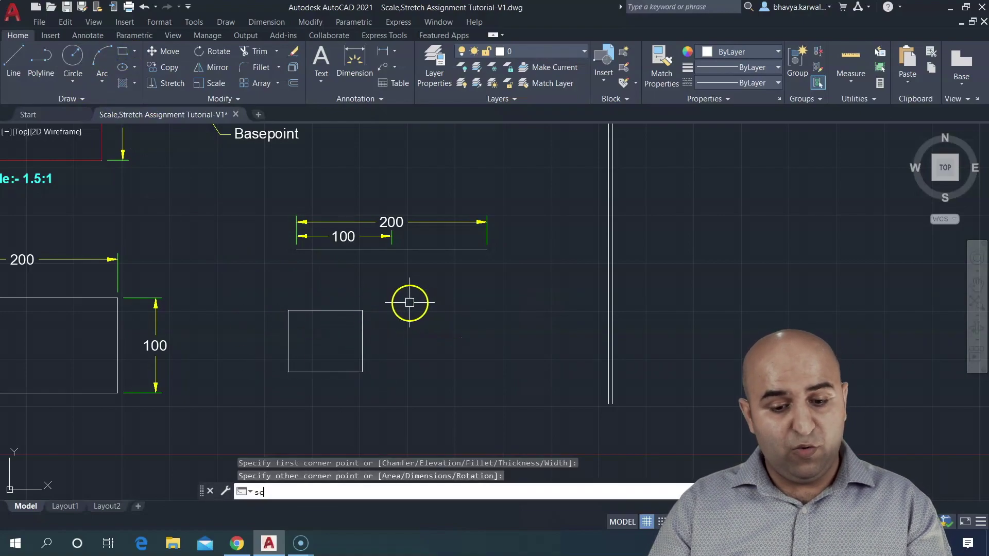
key(Return)
click(386, 388)
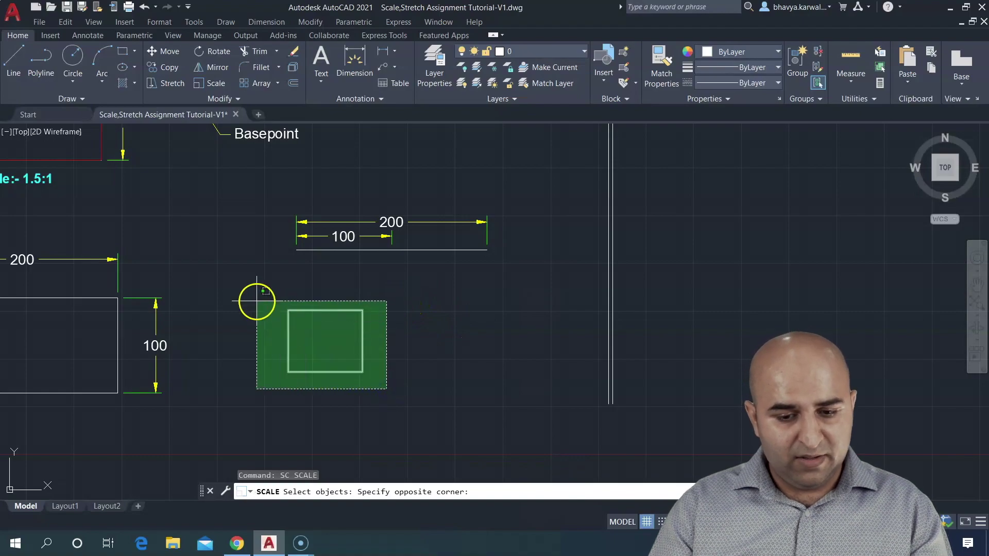
click(257, 304)
key(Return)
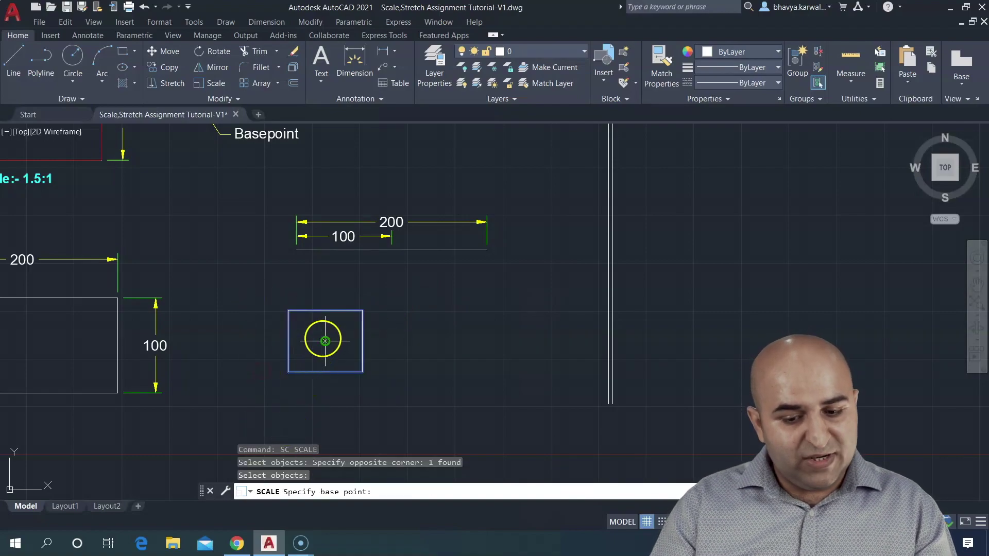
click(325, 341)
text(2)
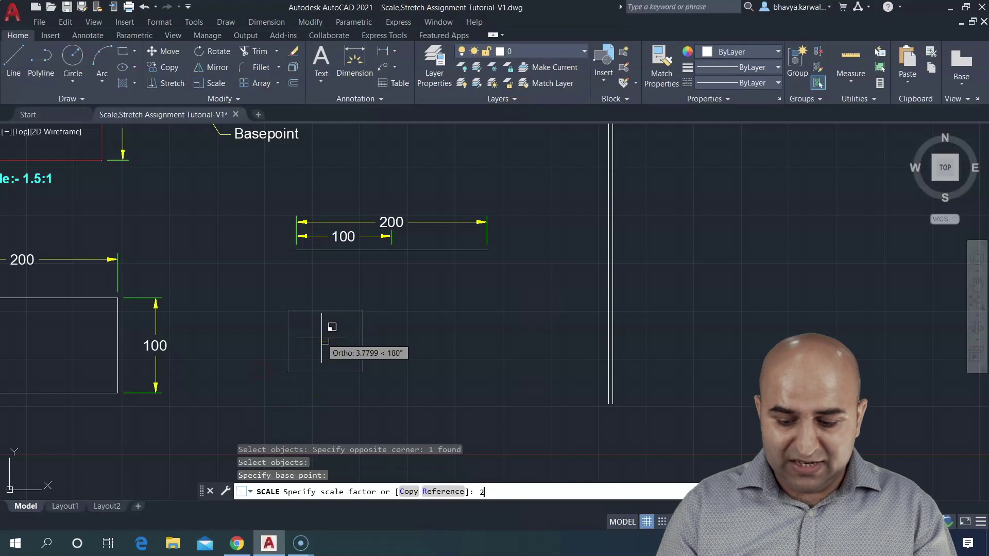
key(Return)
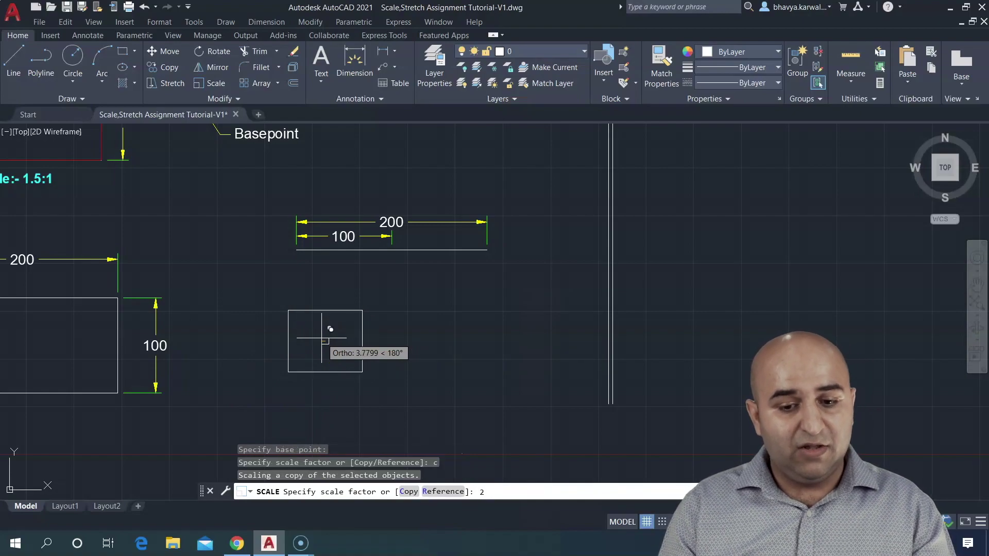
key(Return)
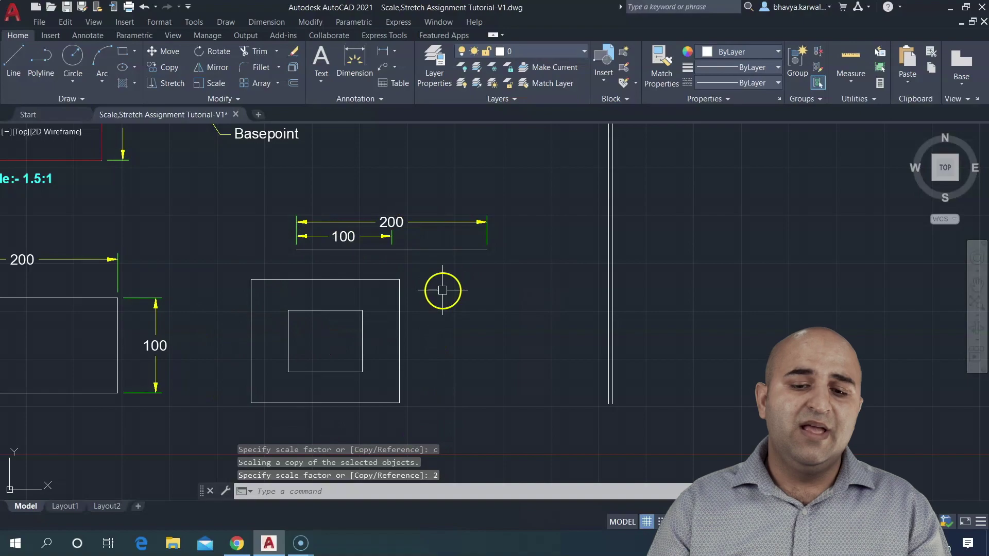
Zoom and pan to the Horizontal and Vertical Stretch headings, leaving empty space below them
scroll(443, 292, down, 2)
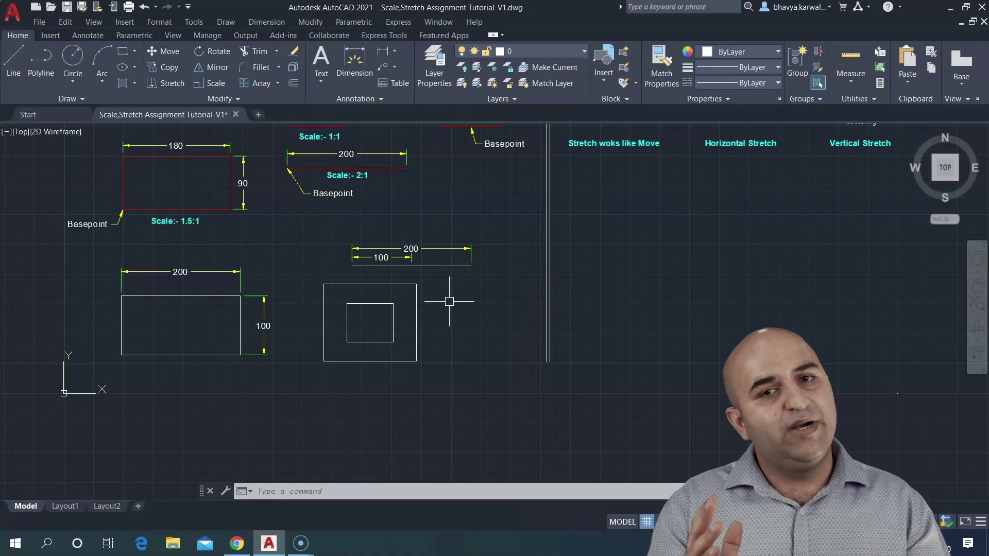
click(449, 301)
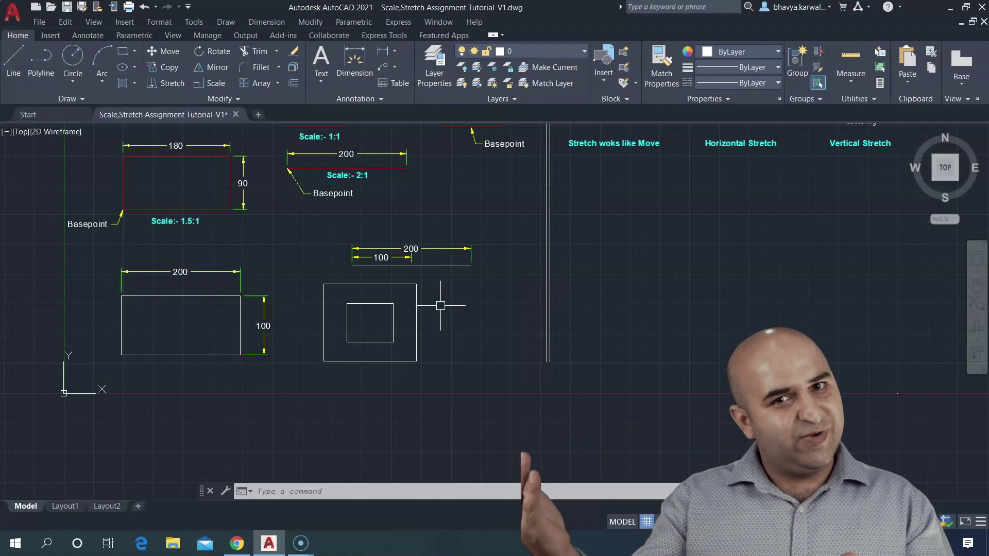
click(459, 279)
scroll(678, 214, down, 3)
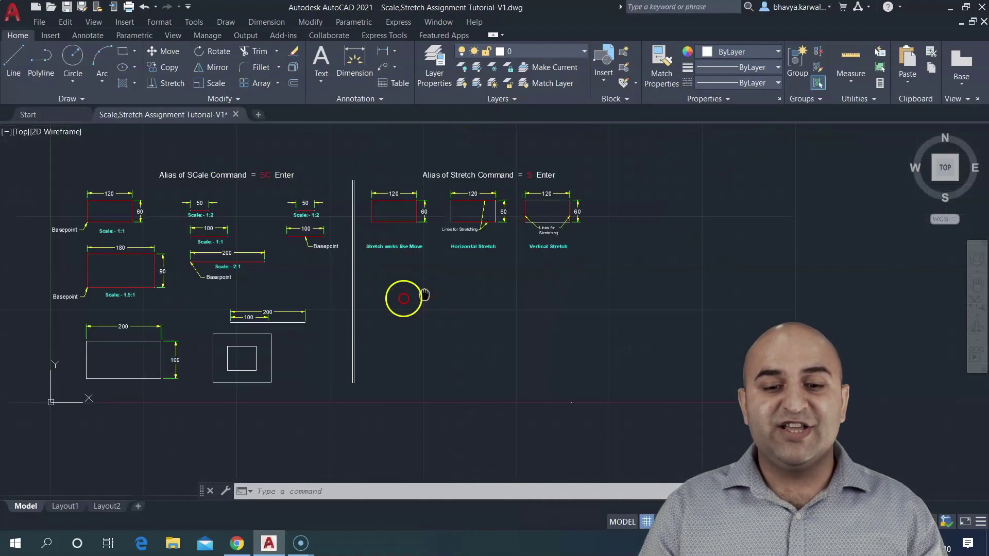
scroll(369, 225, up, 2)
scroll(376, 233, up, 2)
middle_drag(376, 233, 366, 256)
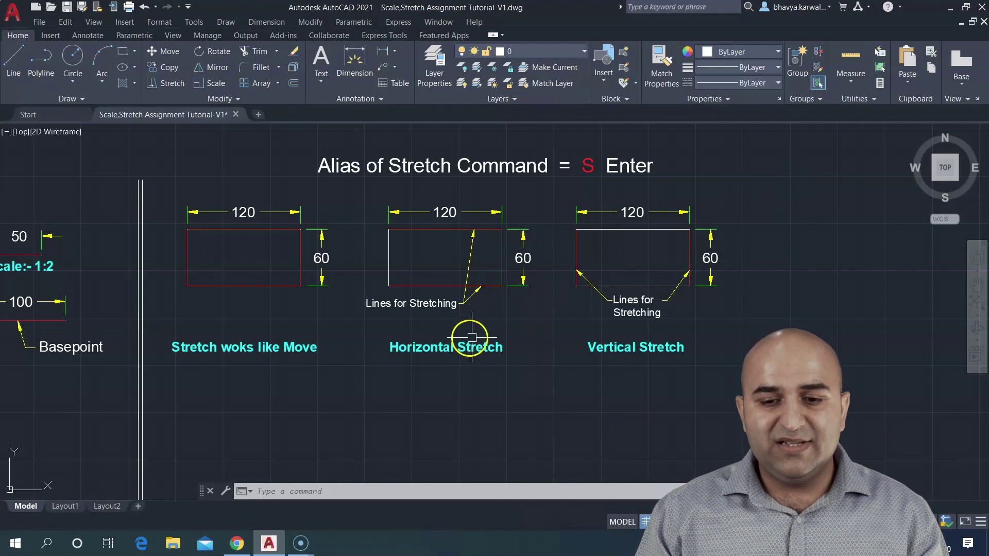
middle_drag(468, 342, 497, 165)
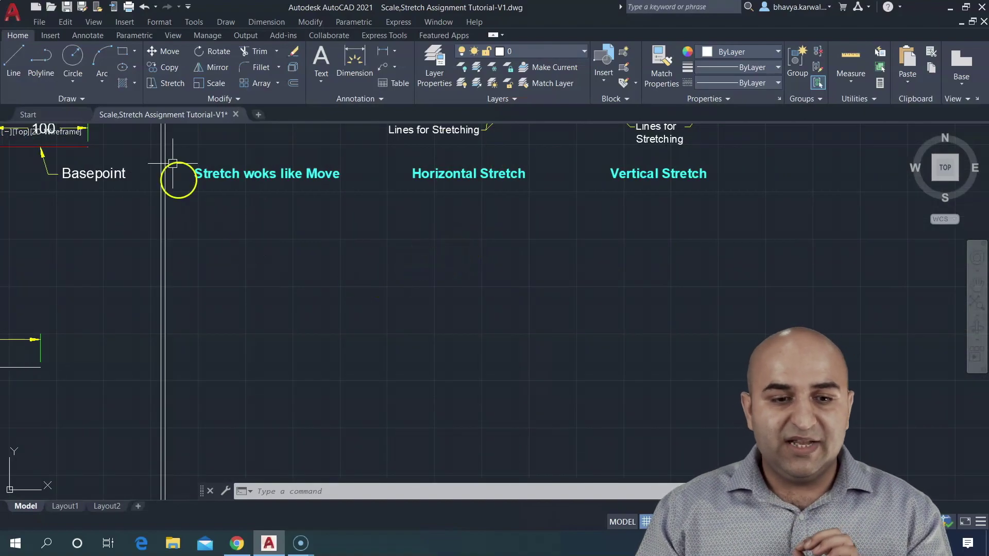
Draw a 120 by 60 rectangle below the 'Stretch woks like Move' heading
click(123, 51)
click(242, 381)
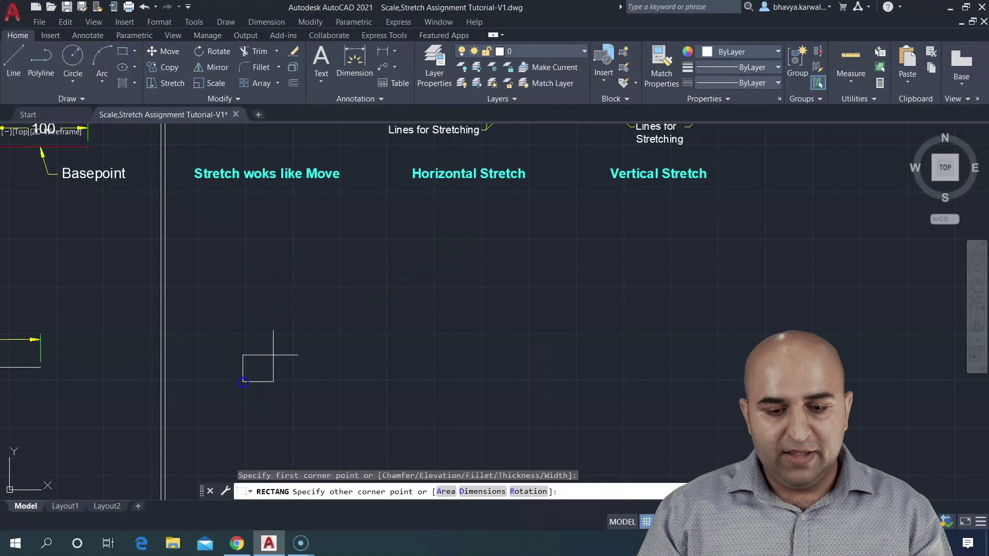
click(328, 311)
text(@120,60)
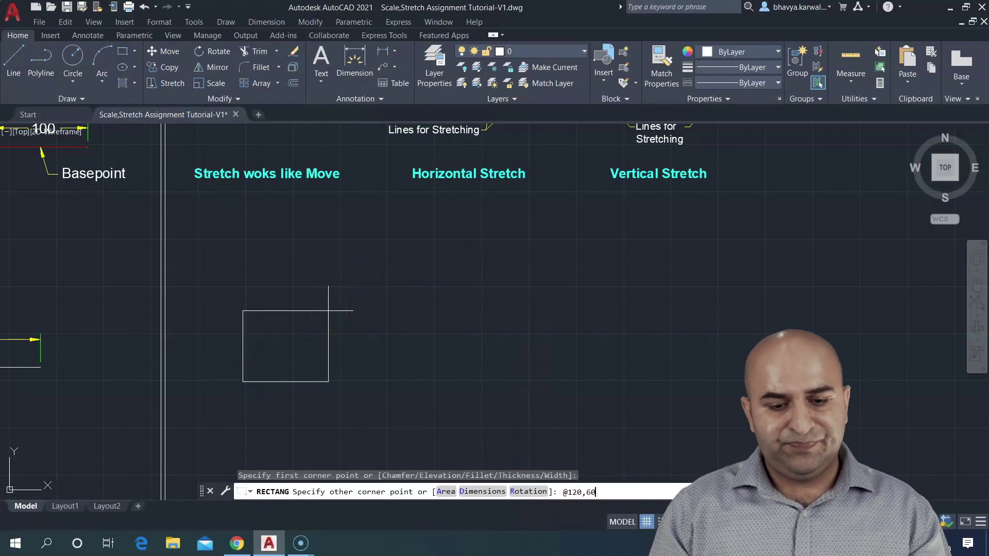
key(Return)
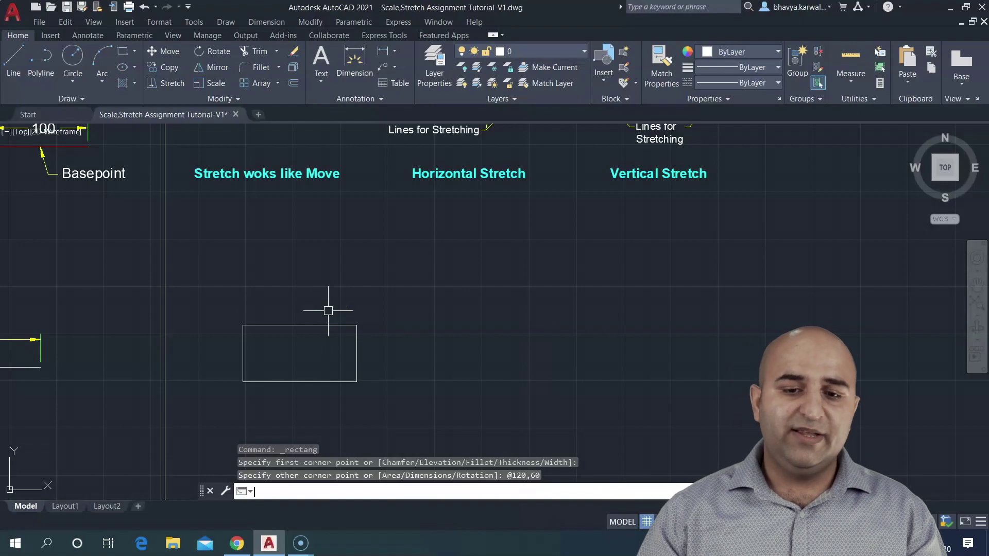
Add linear dimensions: 120 above the top edge and 60 beside the right edge
click(382, 51)
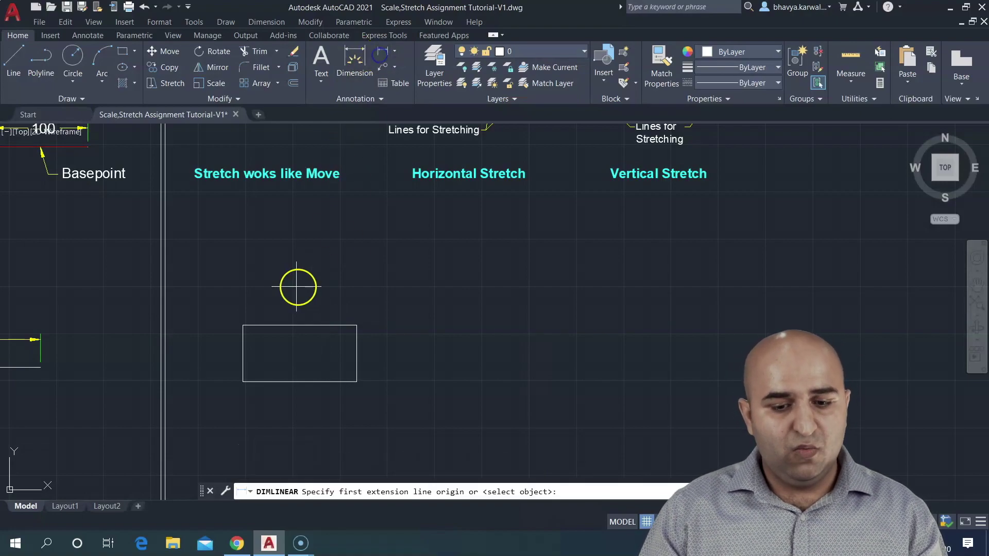
key(Return)
click(296, 325)
click(353, 312)
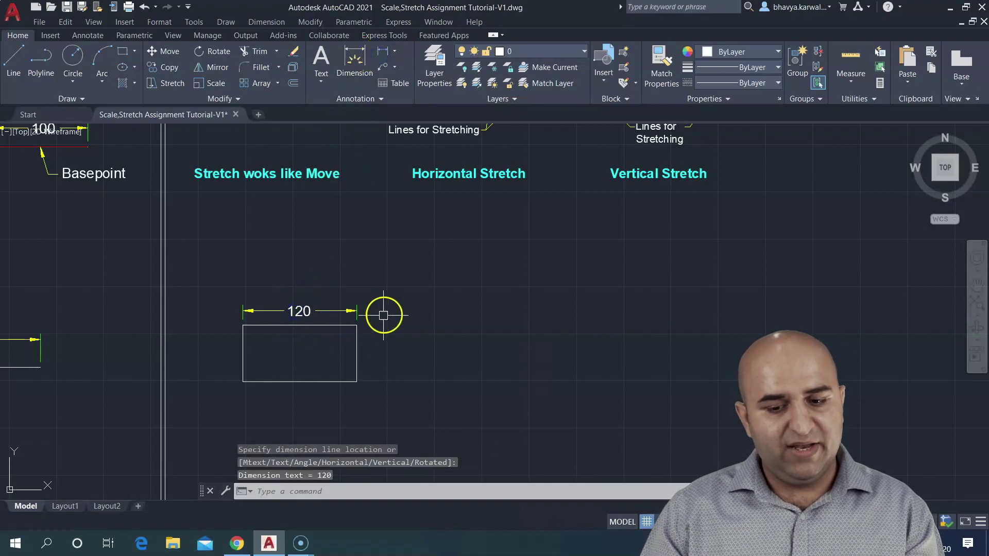
key(Return)
key(Return)
click(356, 347)
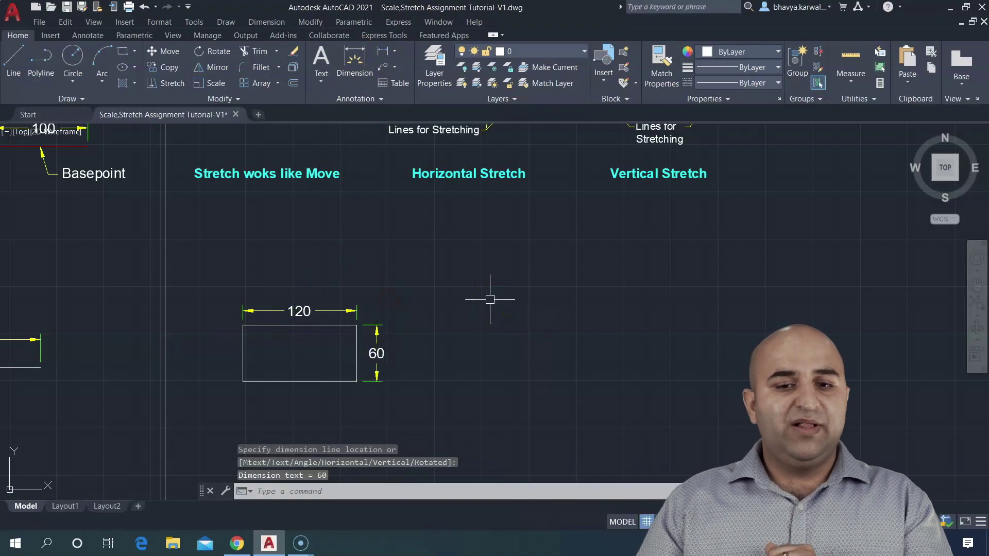
click(303, 60)
click(298, 23)
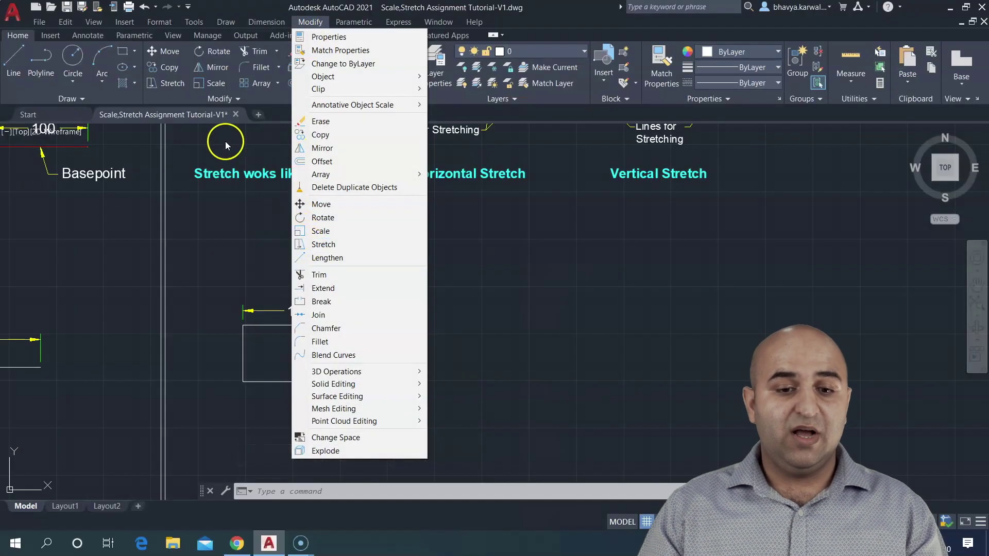
Stretch-move the fully enclosed rectangle and dimensions from its lower-left corner beneath the Horizontal Stretch heading, Ortho off
click(239, 143)
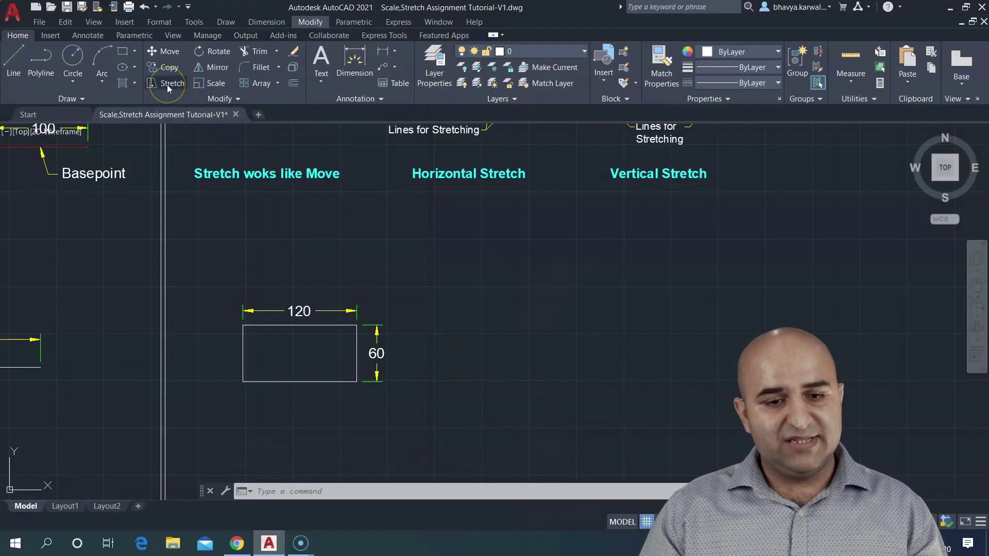
click(345, 490)
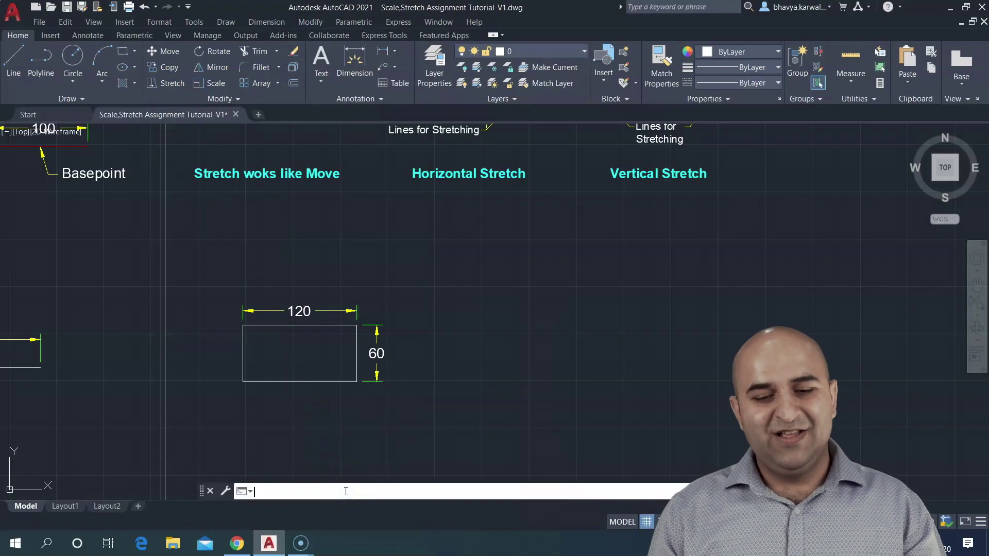
text(s)
key(Return)
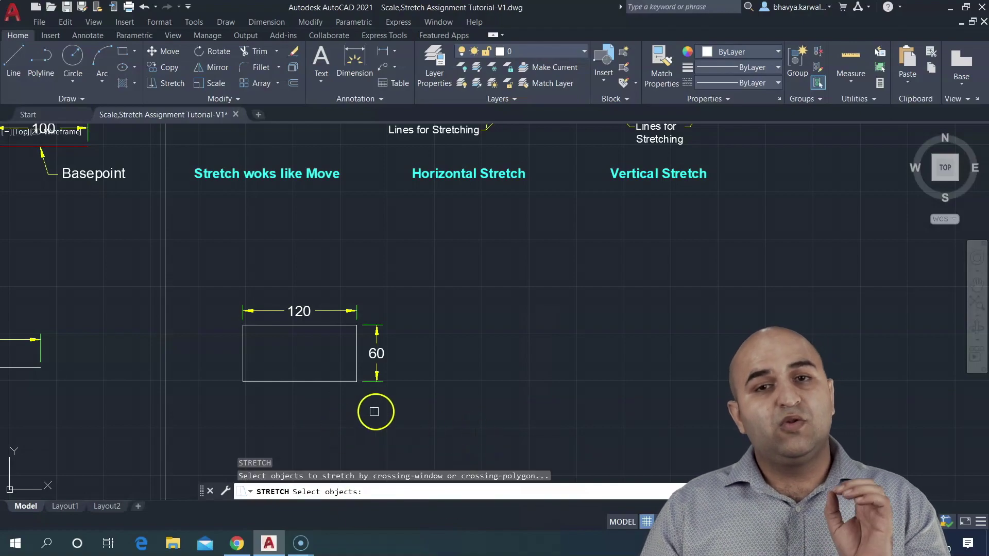
click(409, 401)
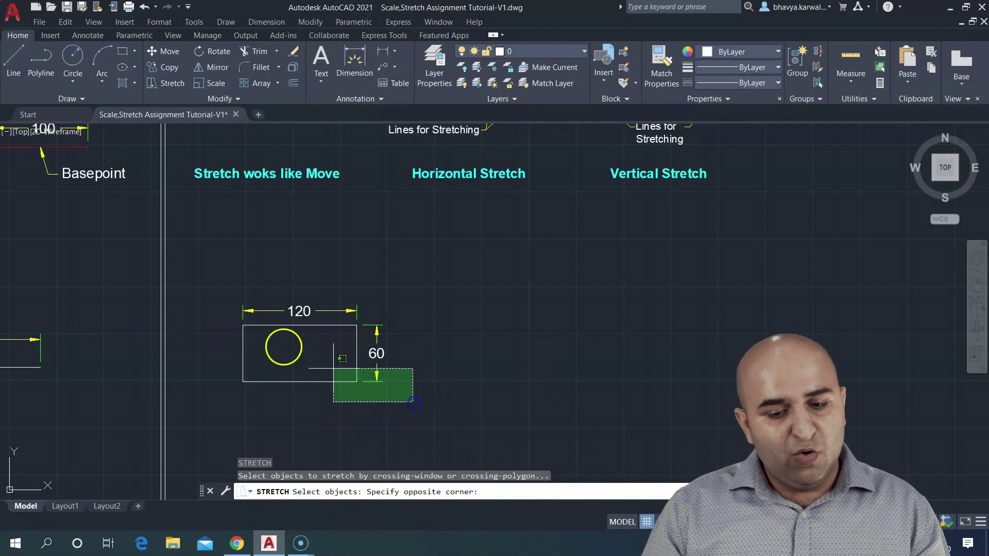
click(209, 287)
key(Return)
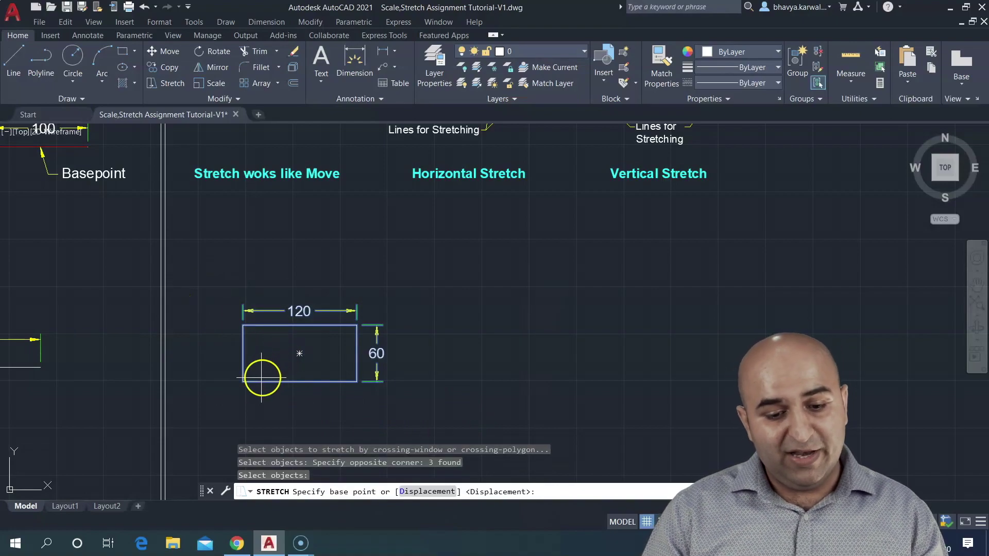
click(243, 382)
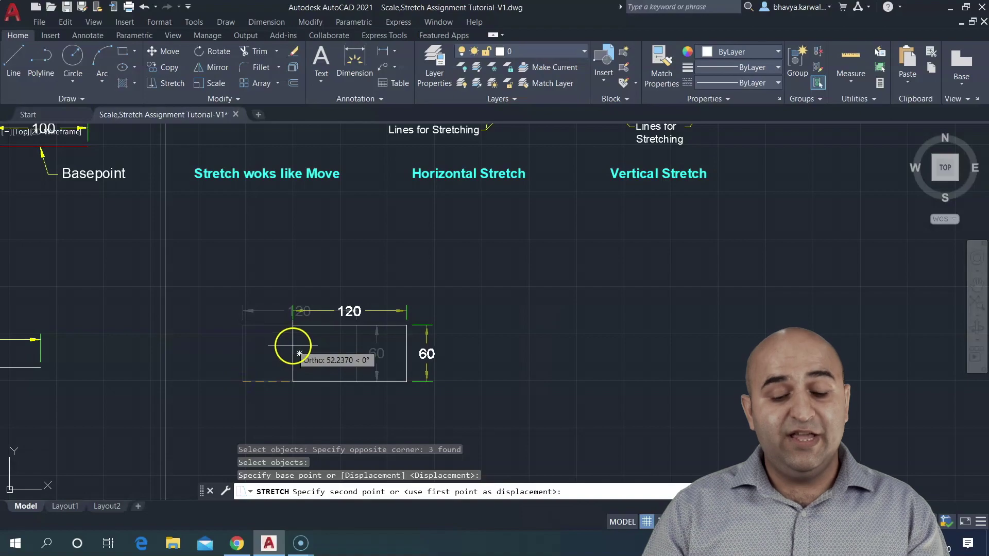
key(F8)
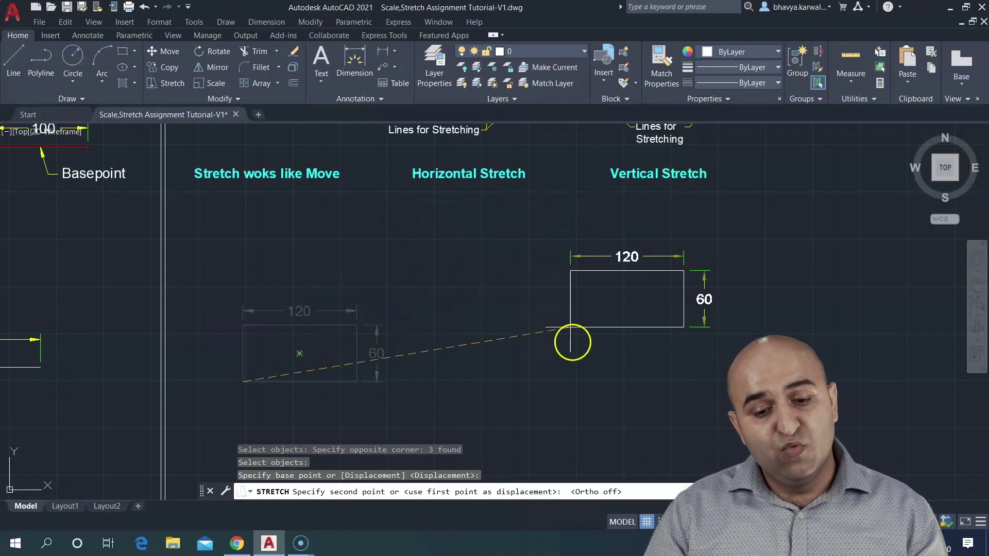
click(441, 300)
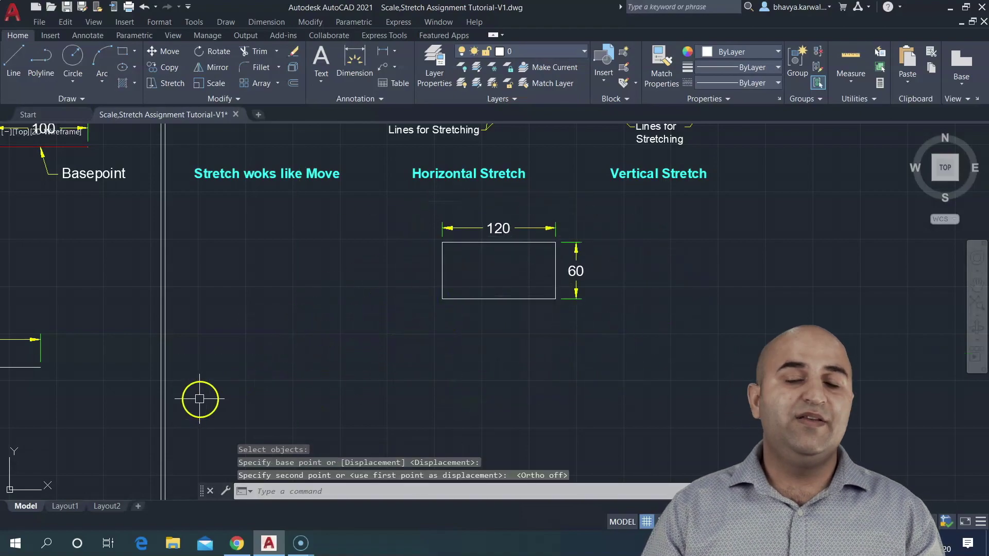
Stretch-move the whole rectangle and its dimensions back down-left beneath the 'Stretch woks like Move' heading
text(s)
key(Return)
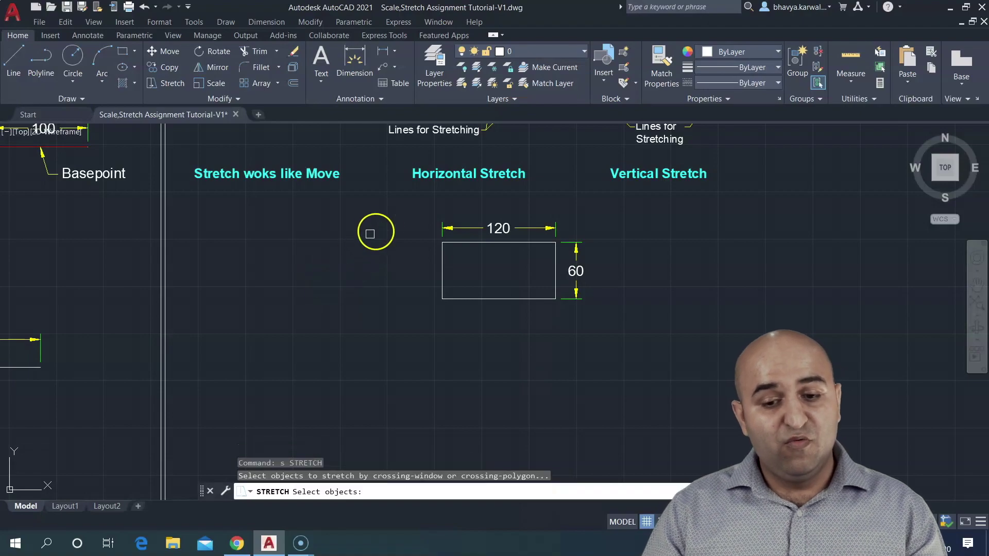
click(407, 210)
click(641, 345)
key(Return)
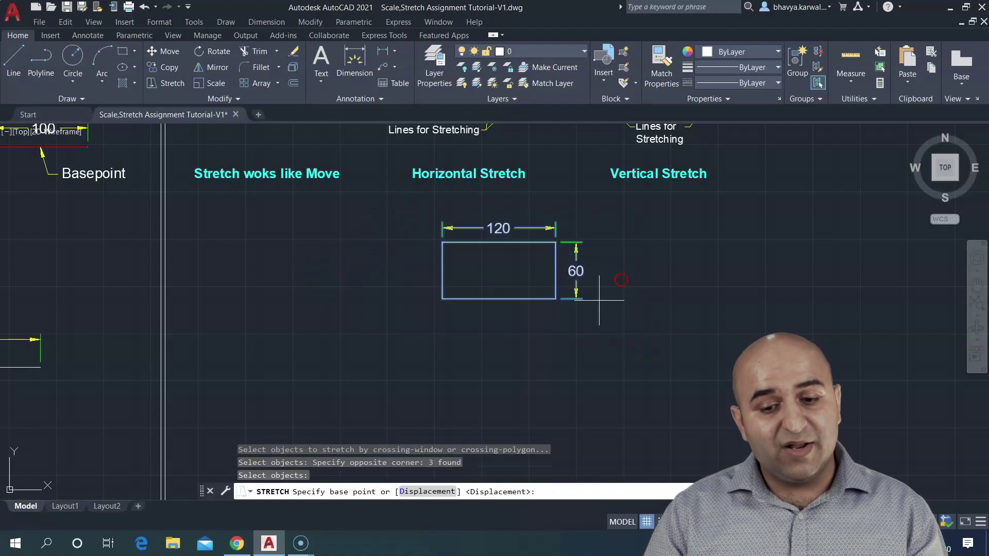
click(441, 300)
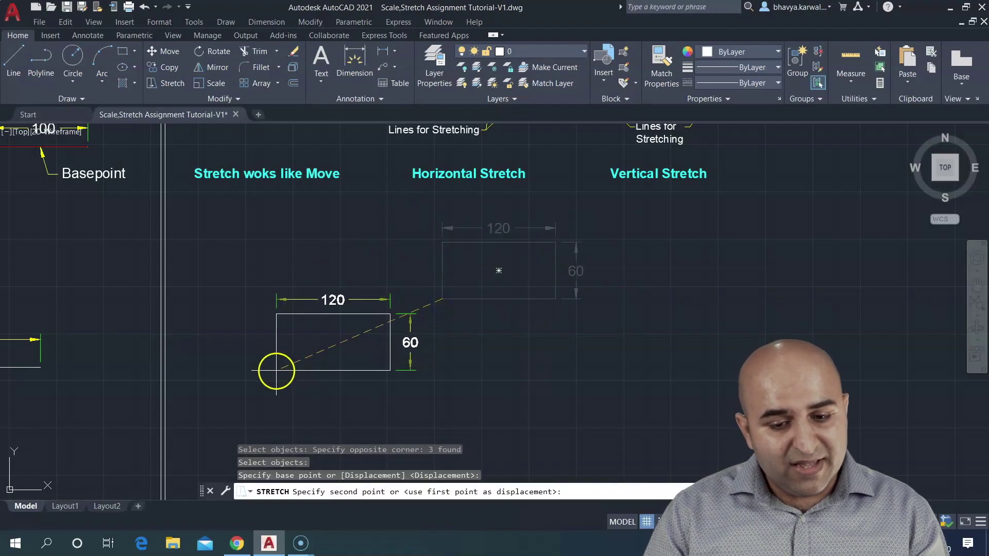
click(276, 370)
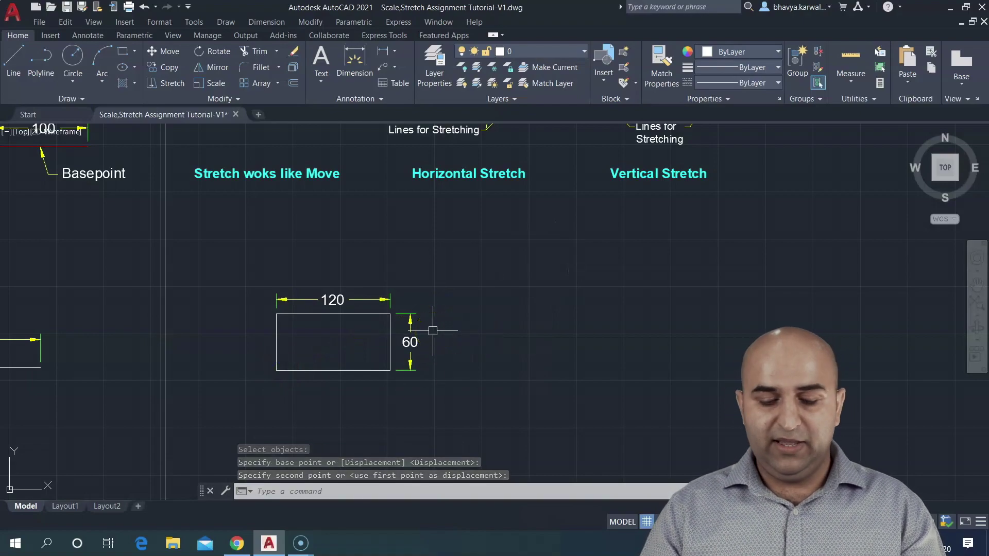
text(s)
key(Return)
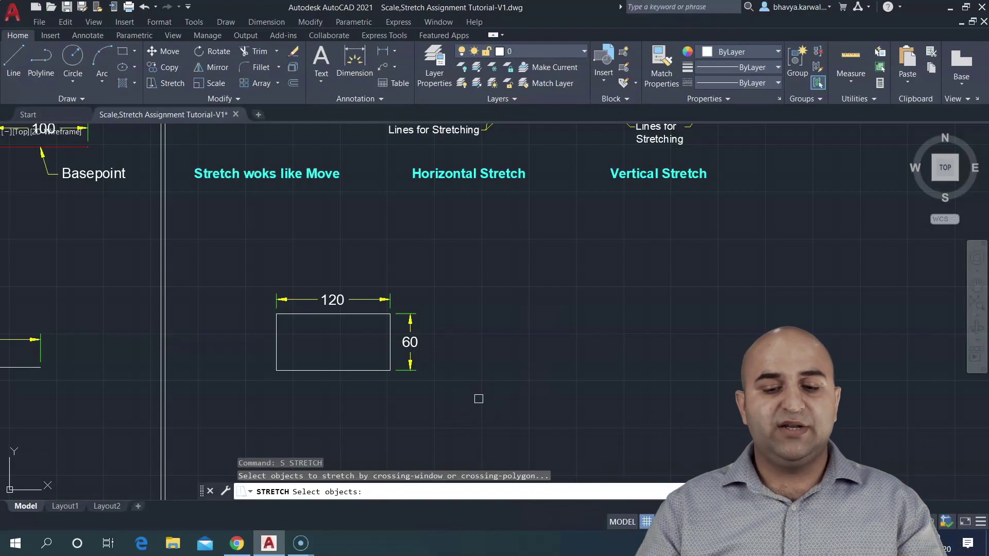
Crossing-select the right side and stretch it 120 right from the edge midpoint, widening to 240
click(492, 407)
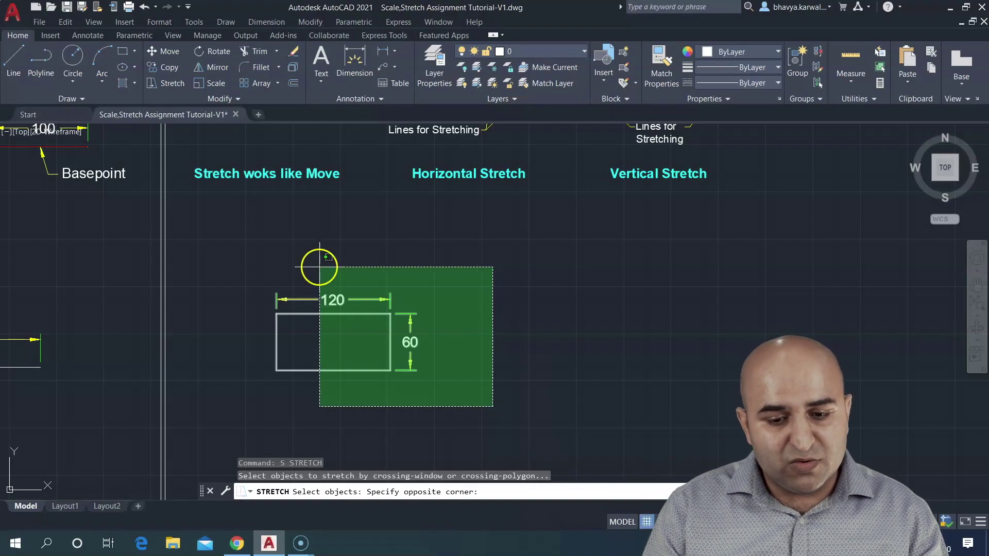
click(334, 280)
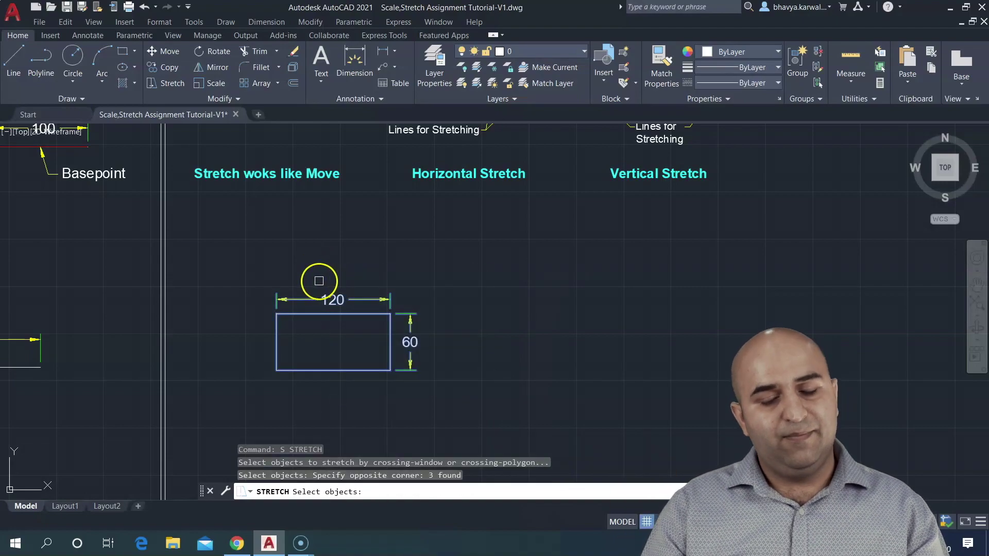
key(Return)
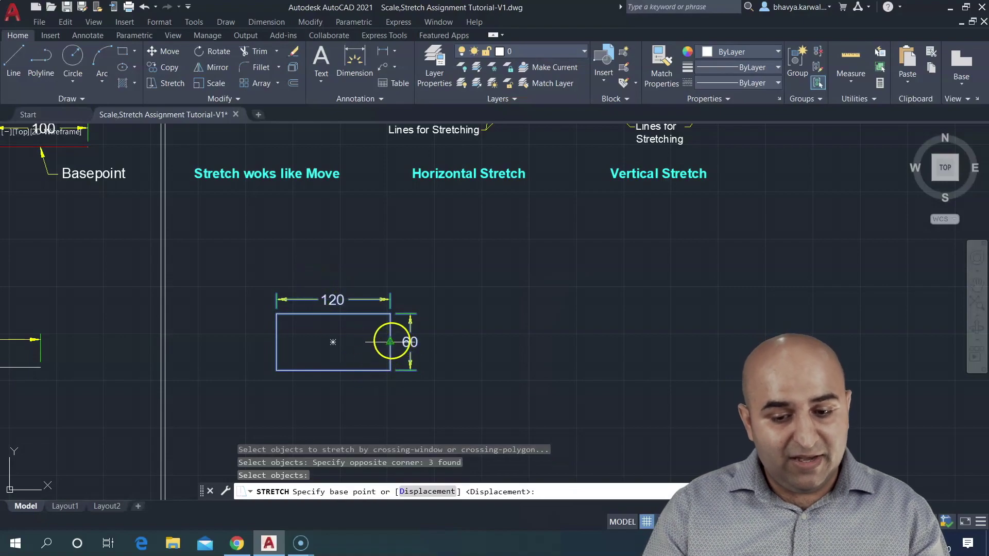
click(391, 342)
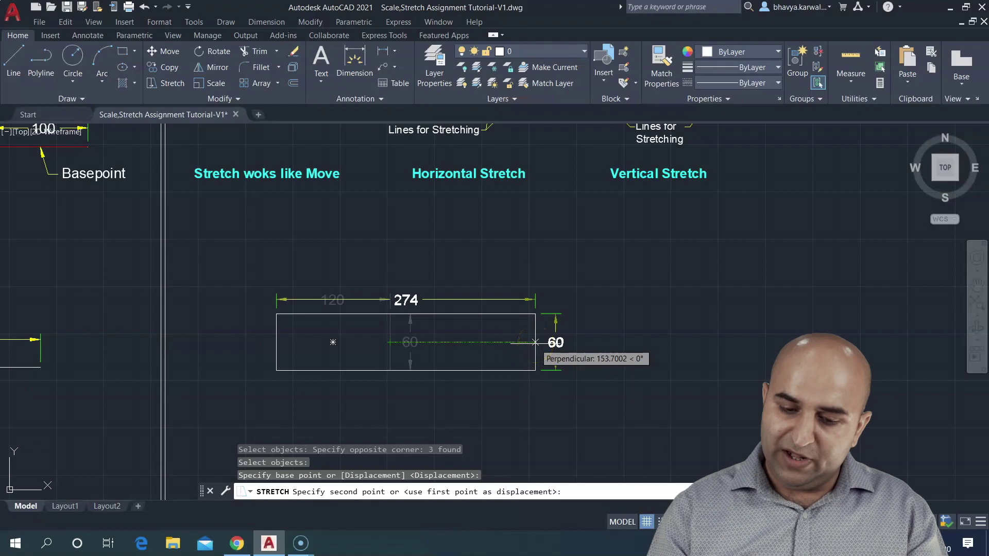
text(120)
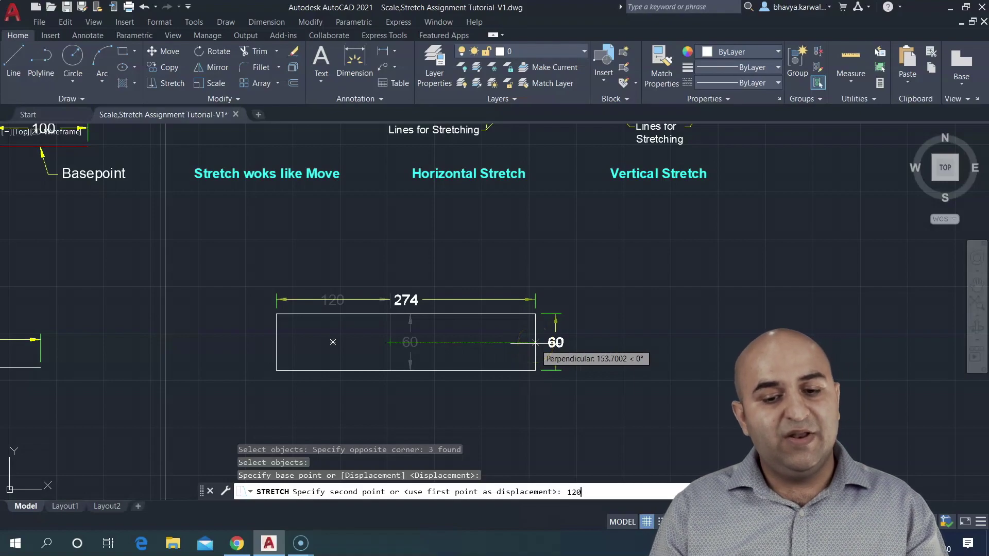
key(Return)
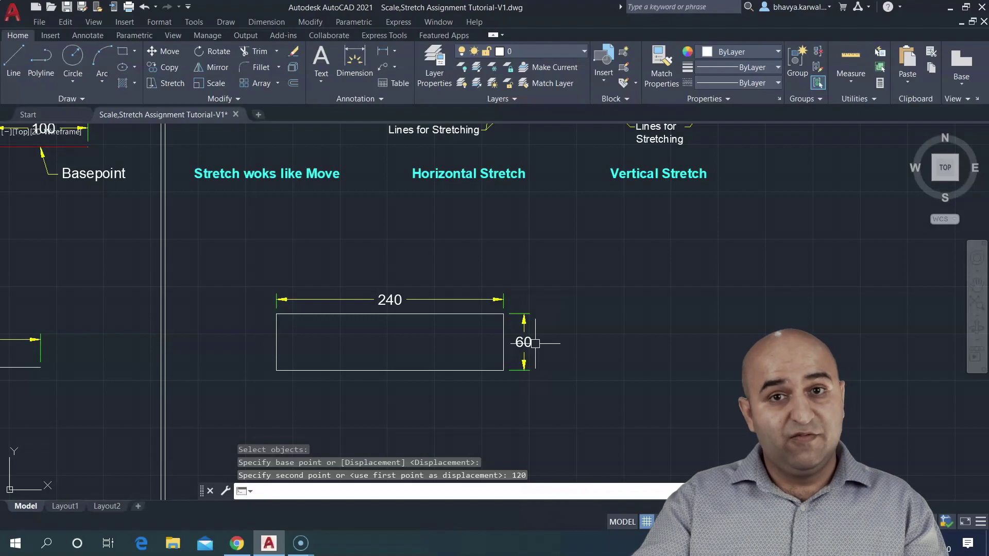
text(s)
key(Return)
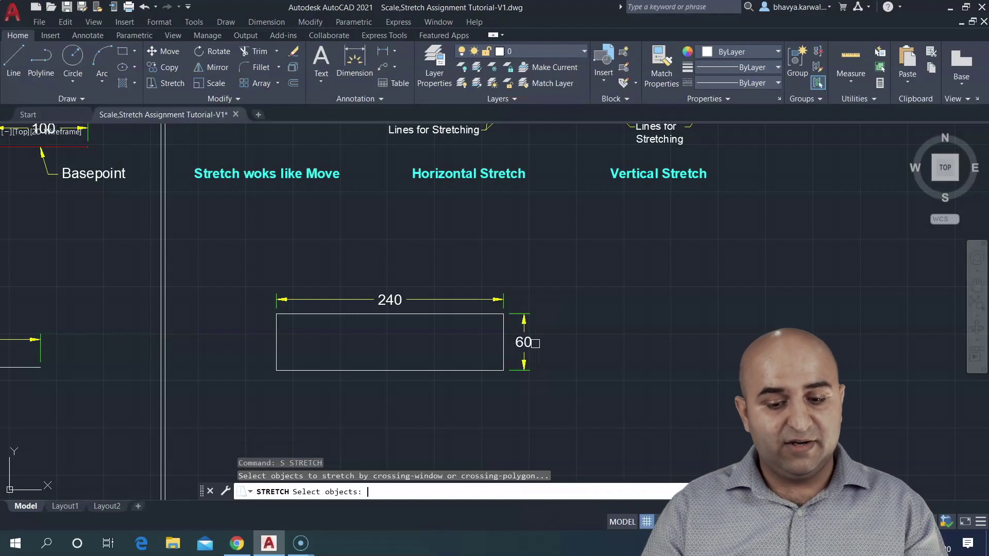
Crossing-select the top edge and stretch it straight up 60 with Ortho on, giving 240 by 120
click(578, 244)
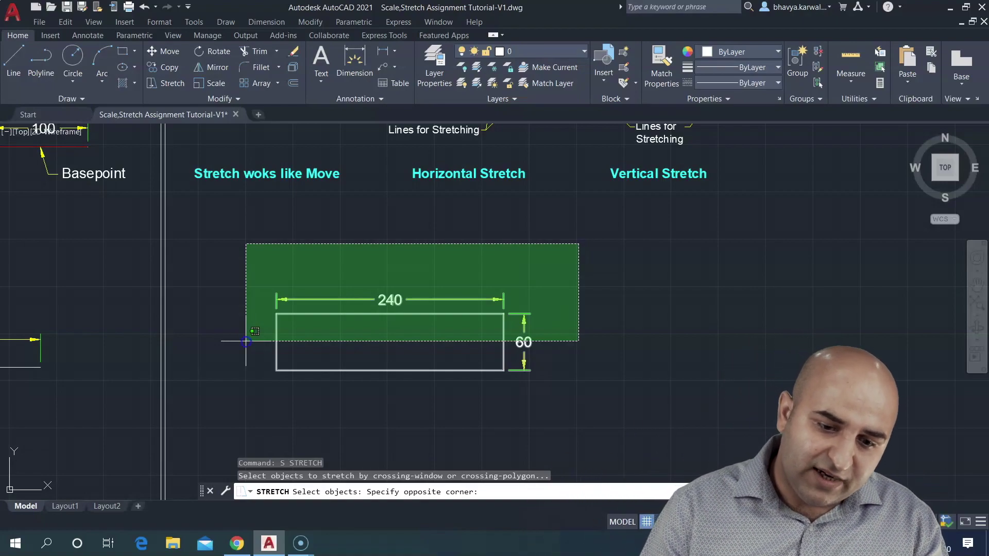
click(246, 340)
key(Return)
click(390, 341)
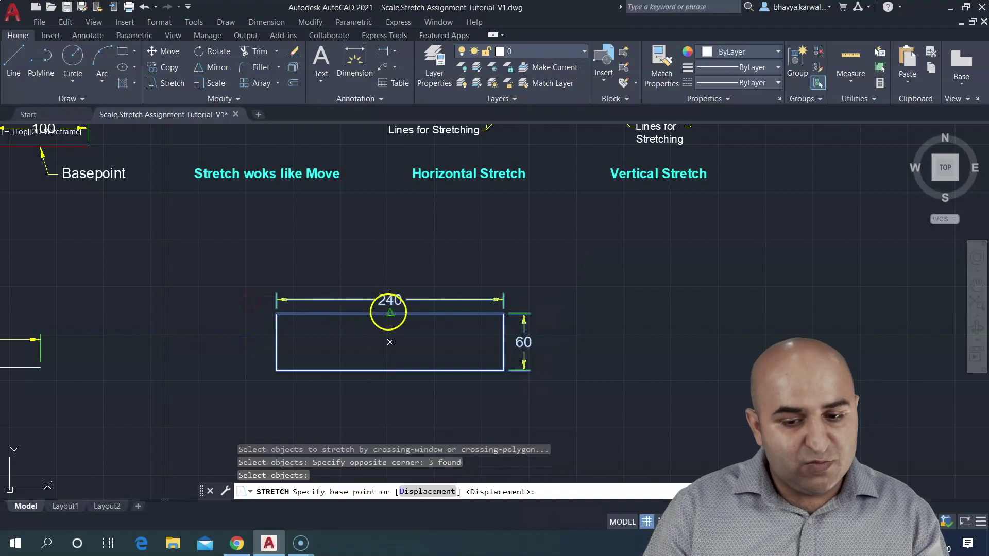
key(F8)
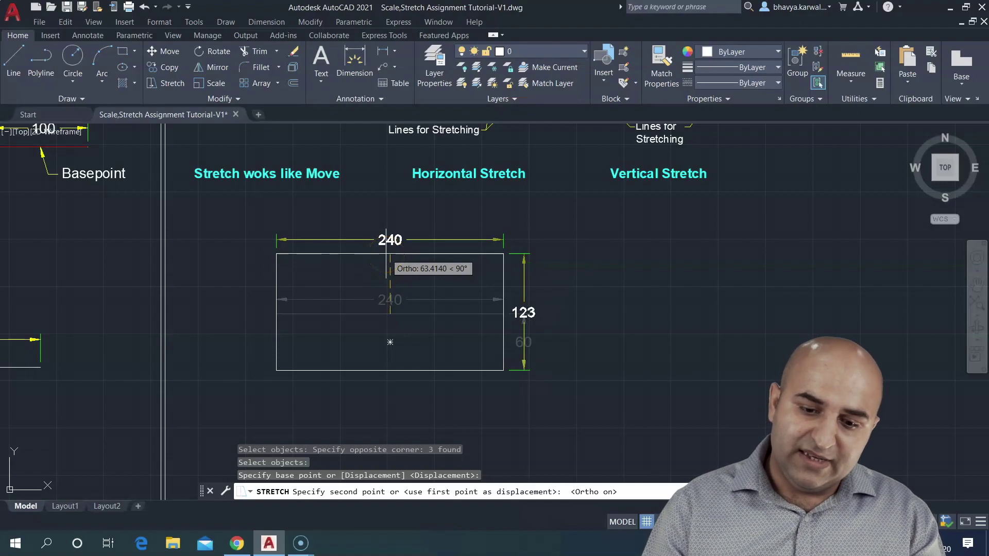
text(60)
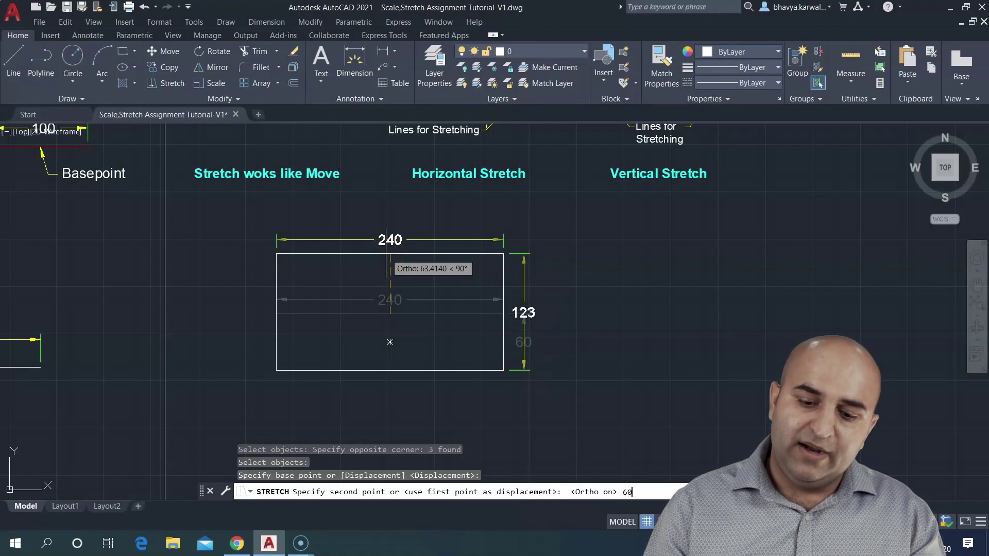
key(Return)
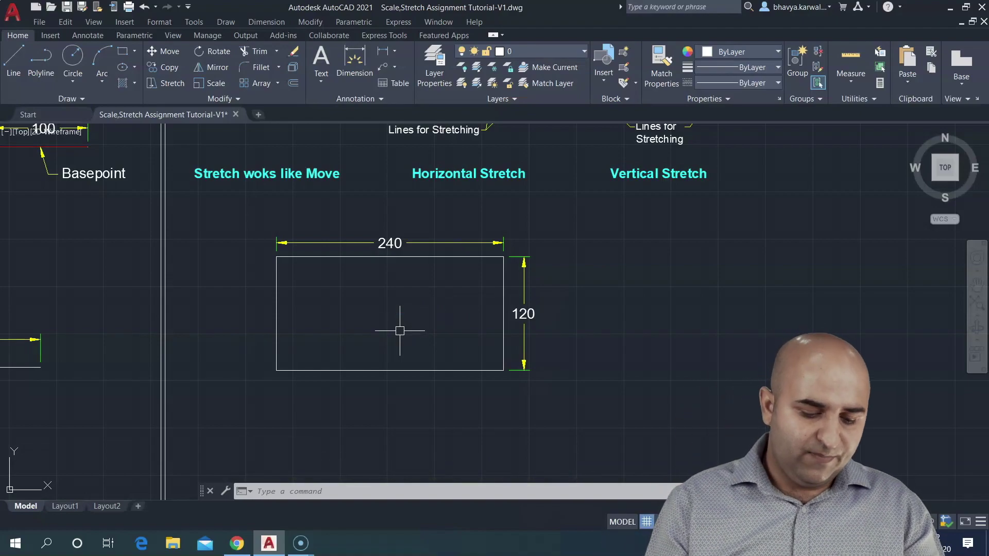
Begin a stretch on the lower-right corner, then cancel it with Escape
text(s)
key(Return)
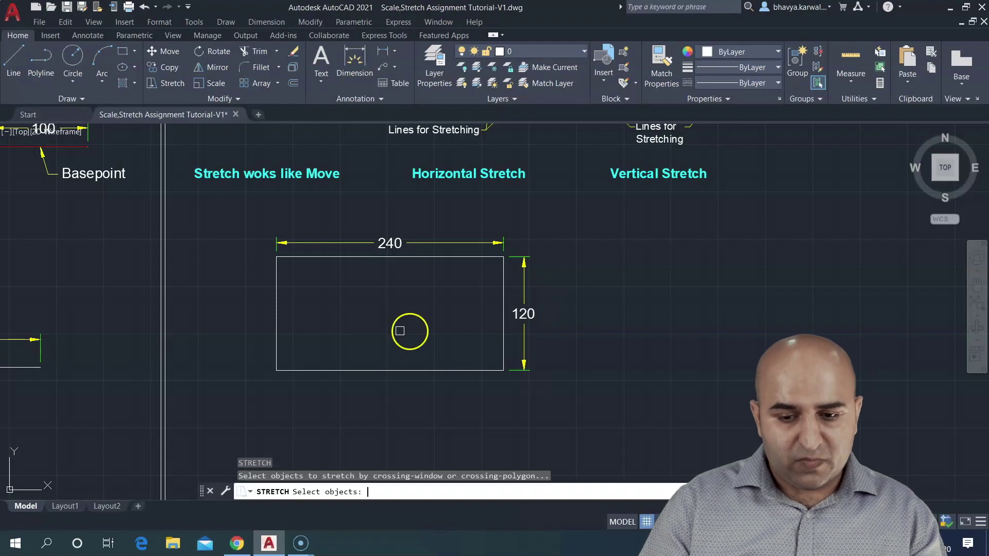
click(561, 394)
click(442, 333)
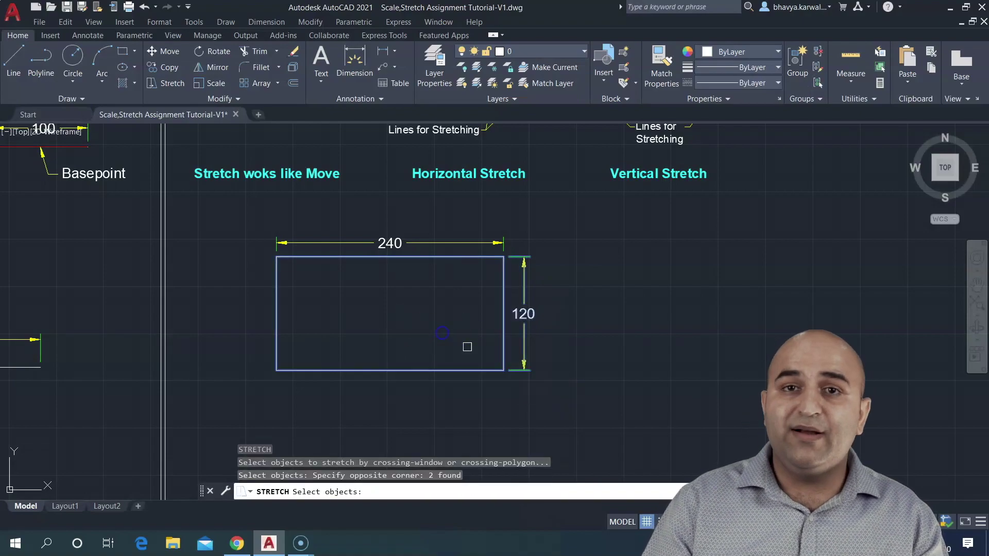
key(Escape)
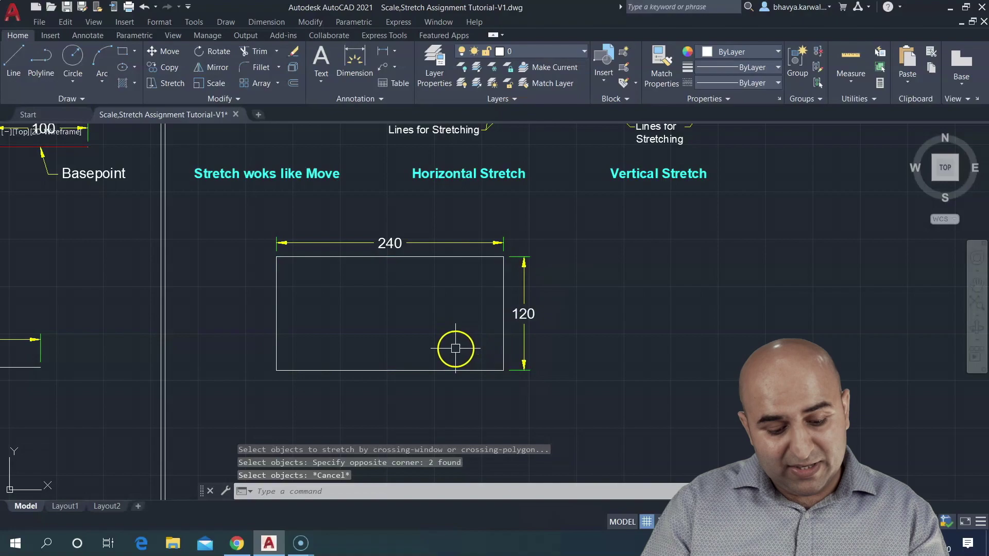
Crossing-select the lower-right corner and drag it freely down and right, producing the slanted 203-high shape
text(s)
key(Return)
click(576, 428)
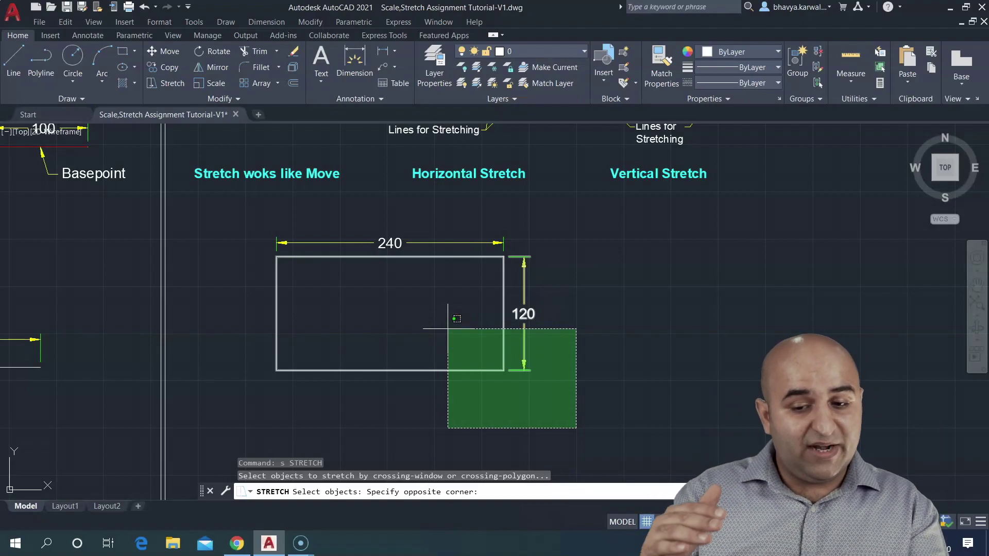
click(448, 328)
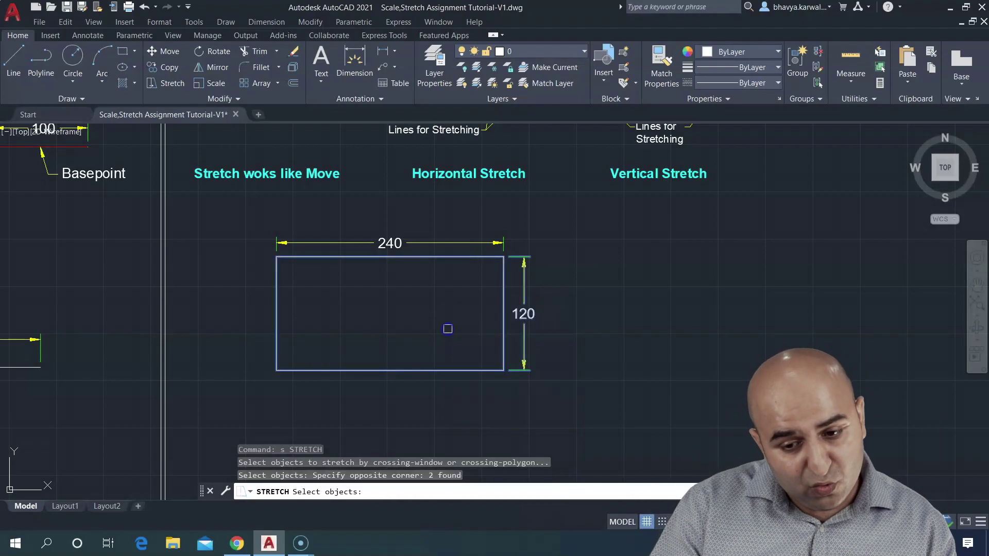
key(Return)
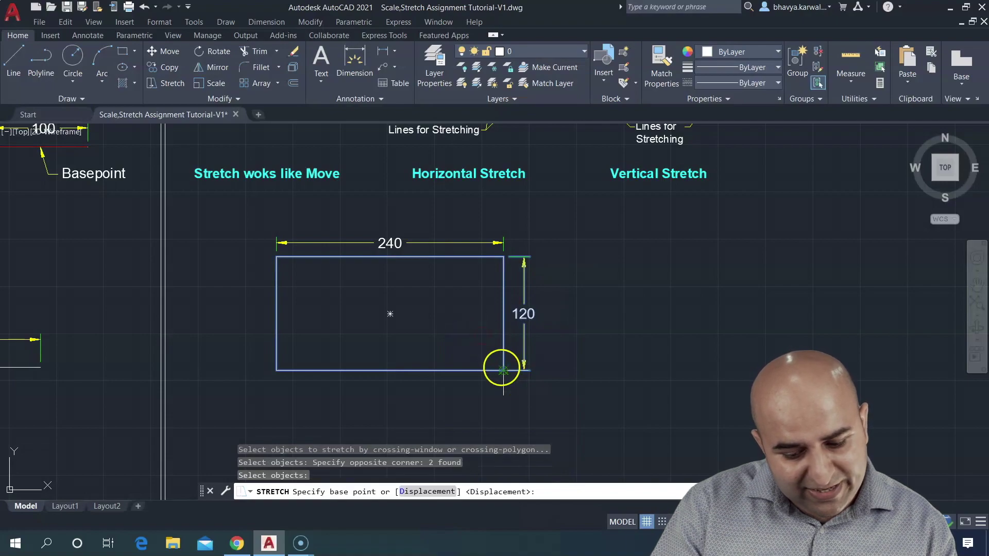
click(503, 369)
key(F8)
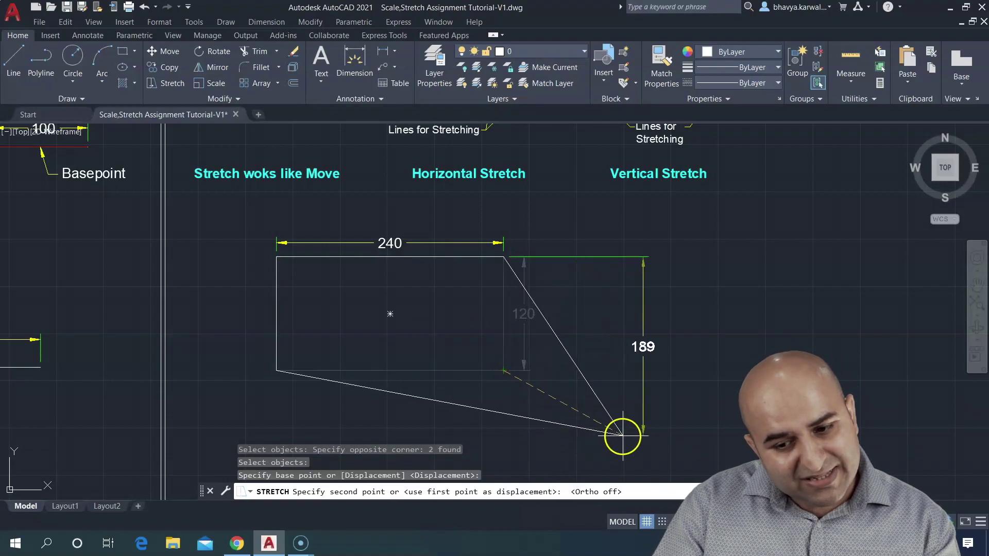
click(617, 447)
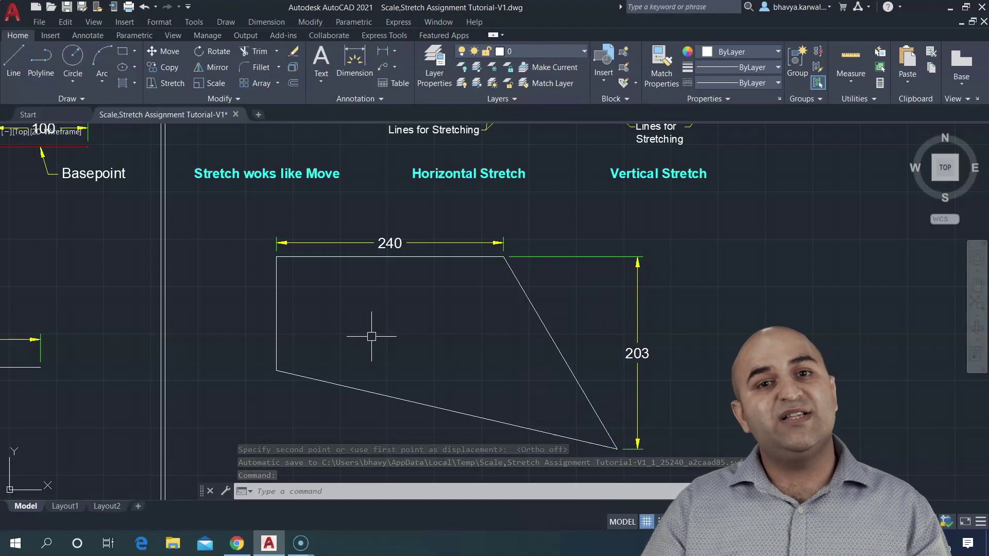
Zoom out and pan to show the trapezoid beside the earlier stretch and scale examples
scroll(381, 315, down, 2)
middle_drag(422, 293, 370, 317)
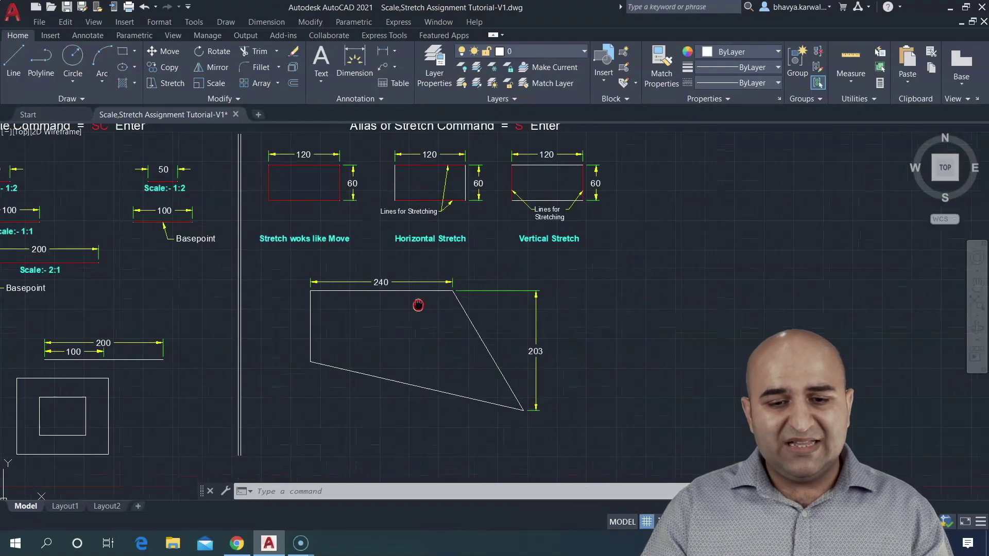